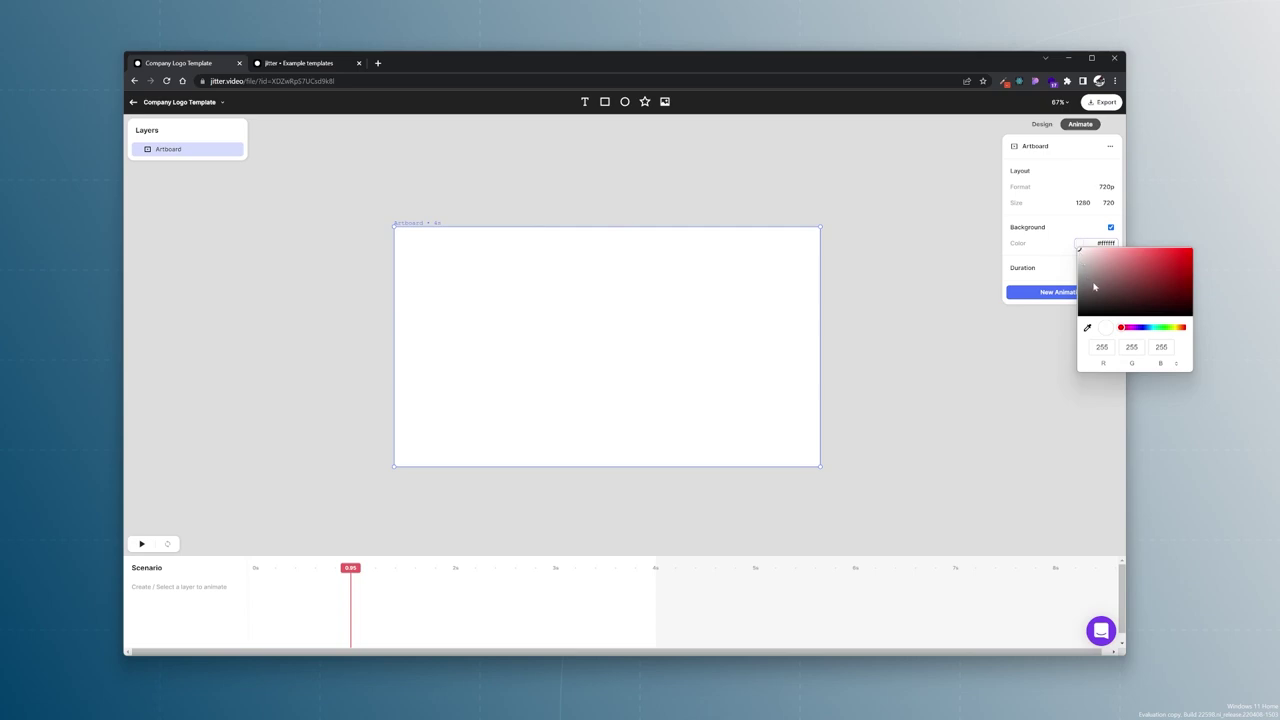
- Make the artboard background black and add a 240×240 circle at its centre
drag(1096, 287, 1048, 404)
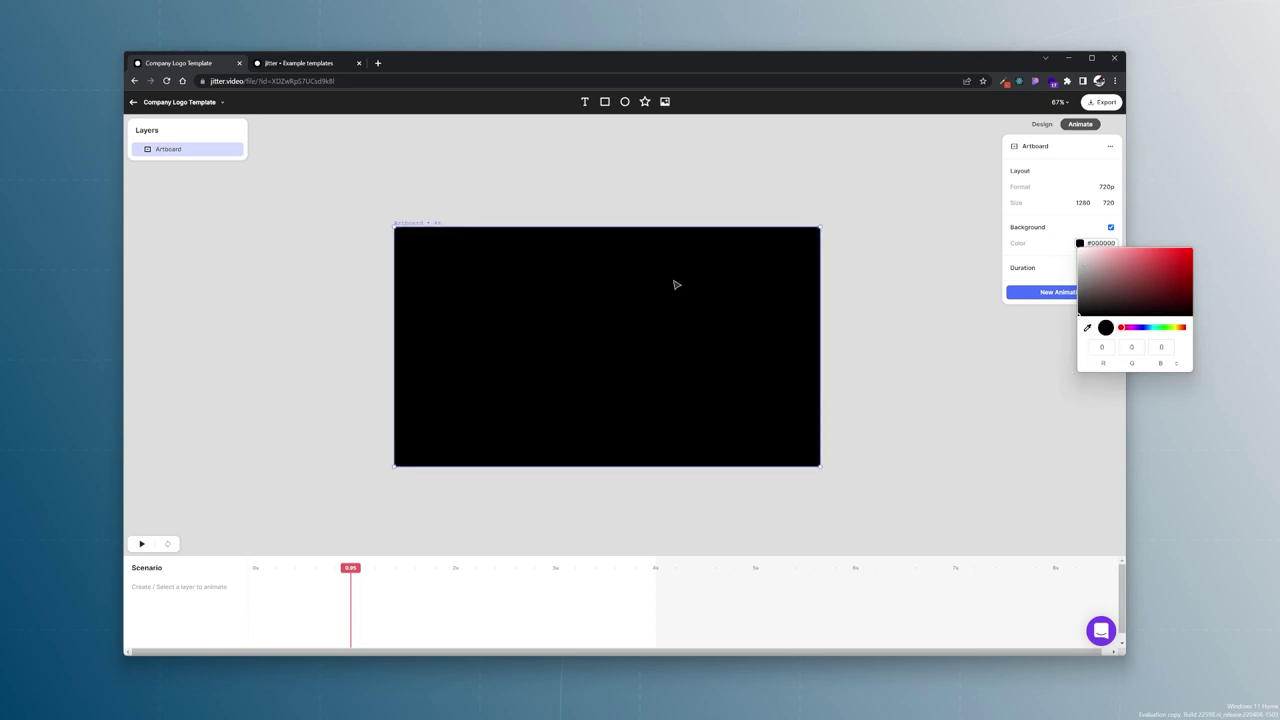
click(533, 192)
click(625, 101)
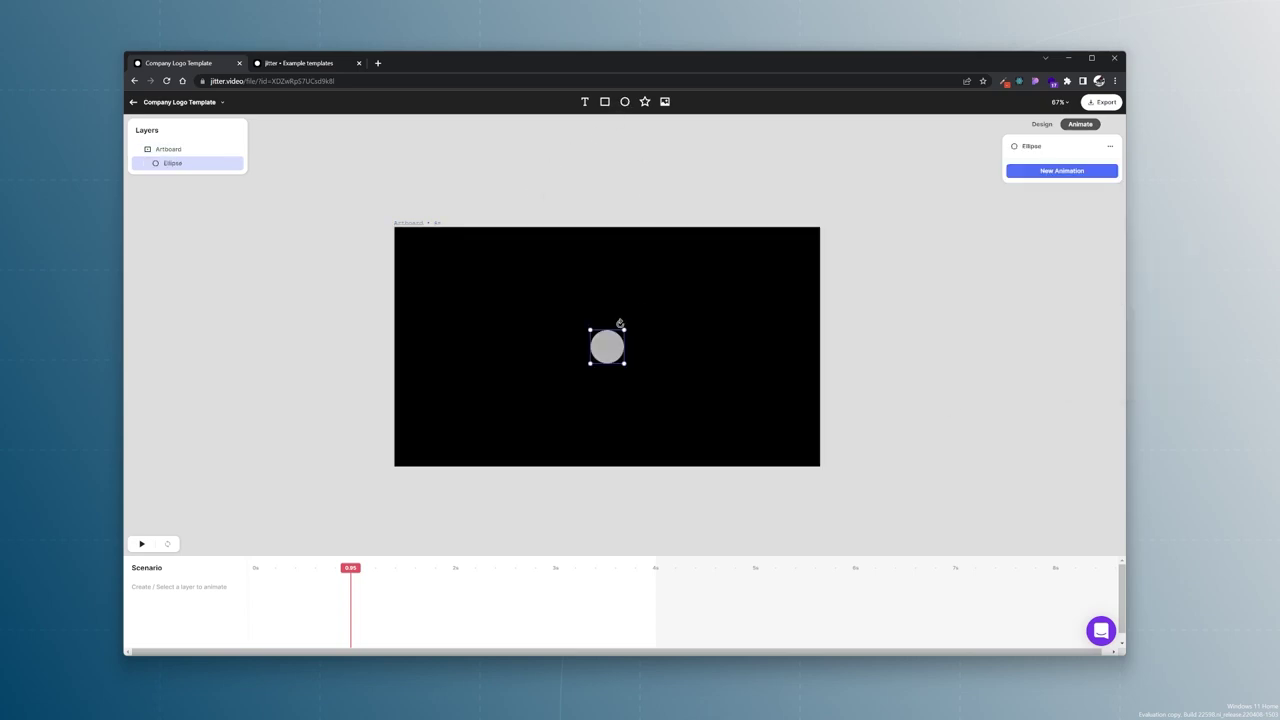
click(1042, 124)
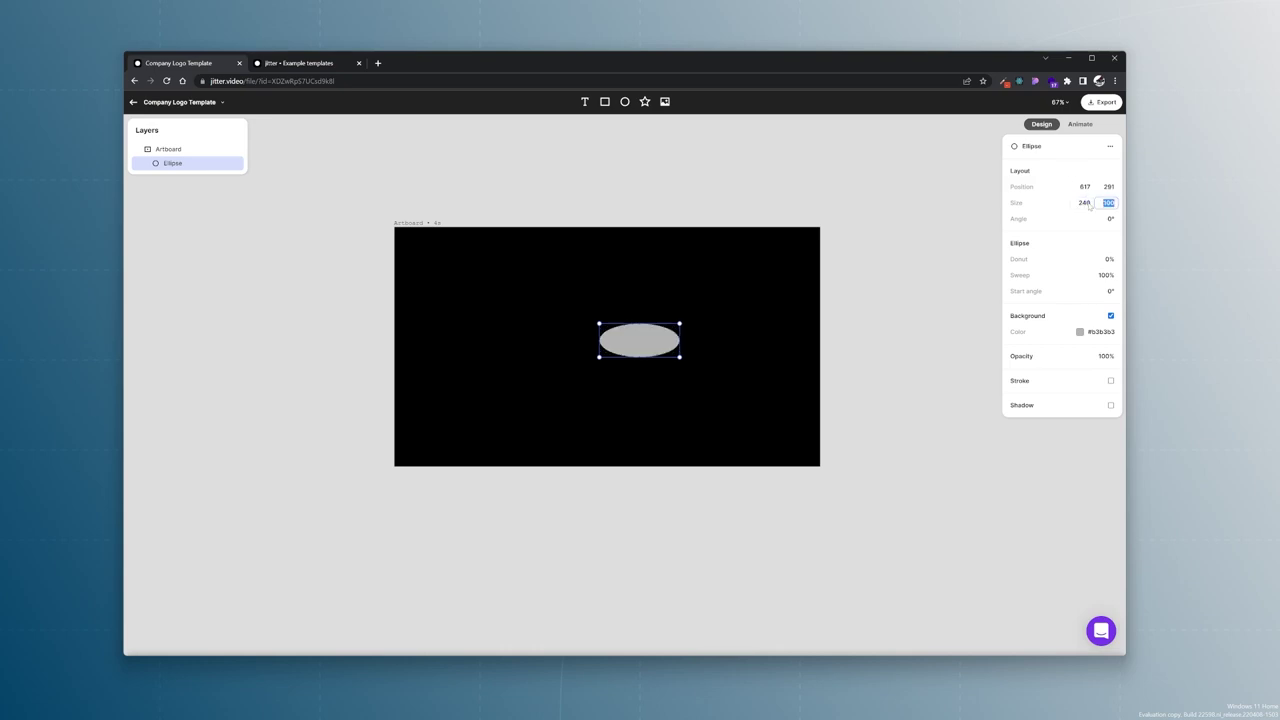
text(240)
key(Return)
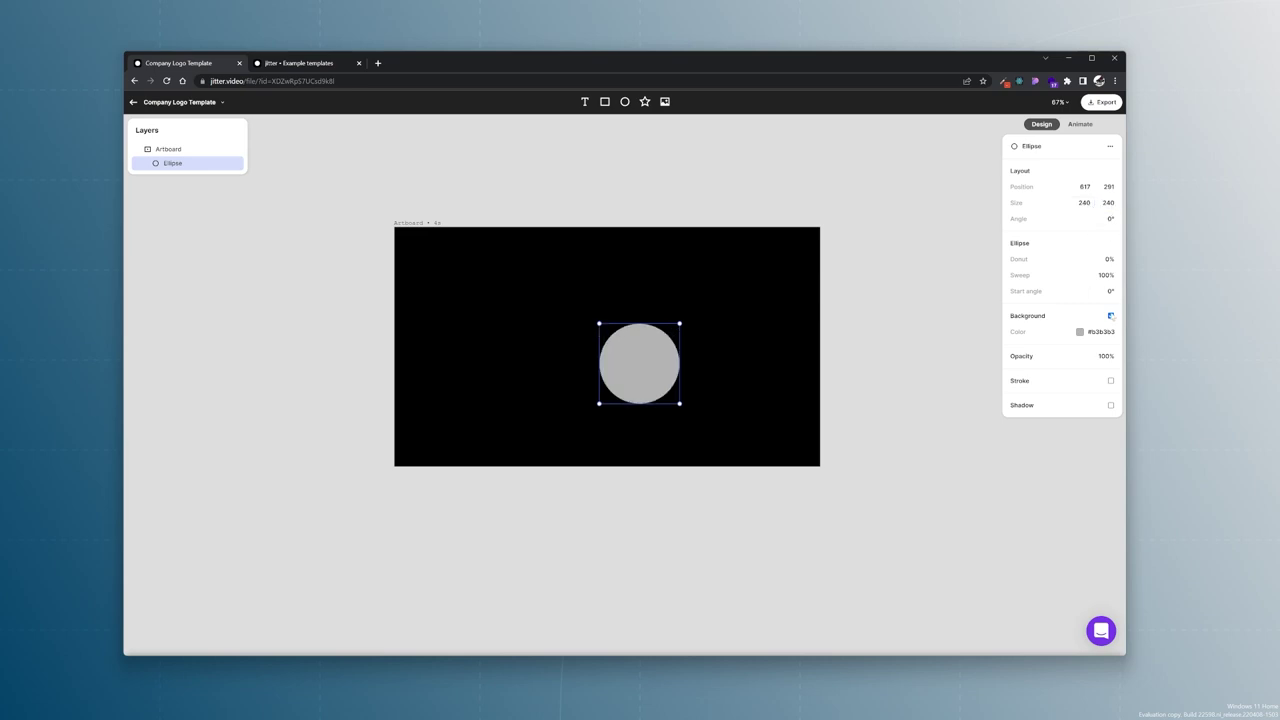
- Fill the circle white, centre it horizontally, and hide its layer
click(1080, 332)
click(1079, 338)
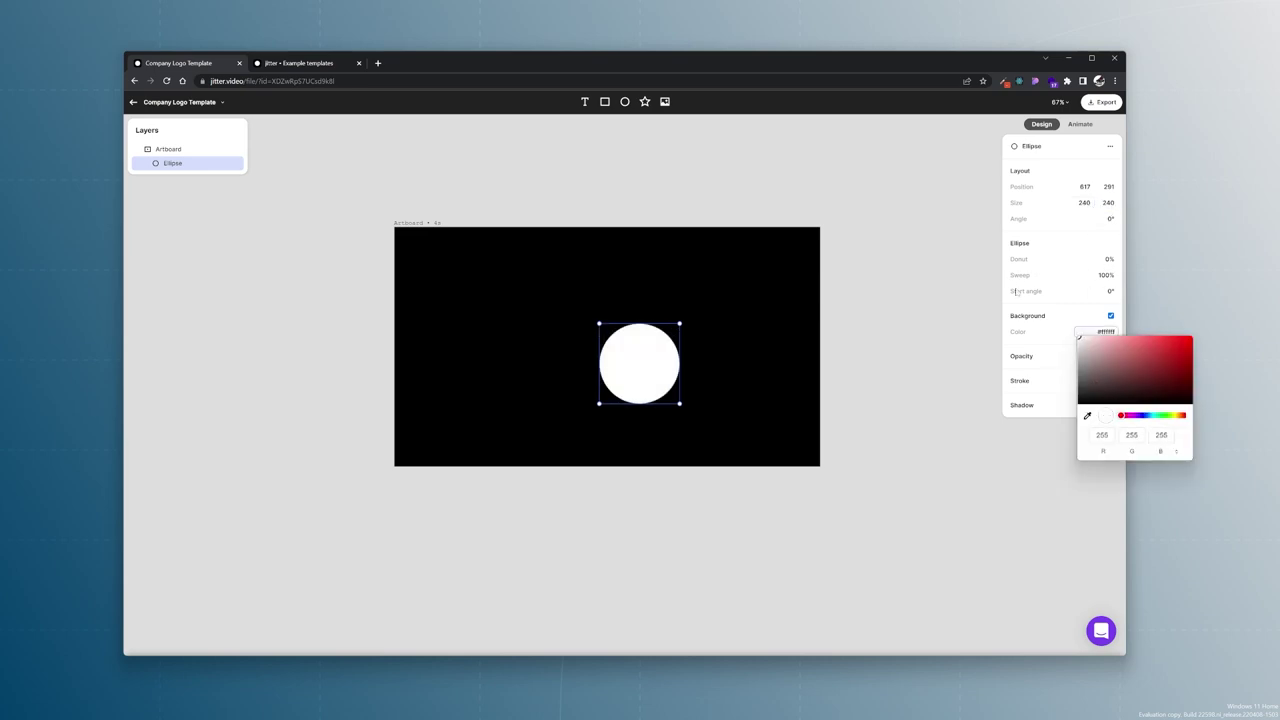
drag(623, 363, 593, 351)
click(237, 164)
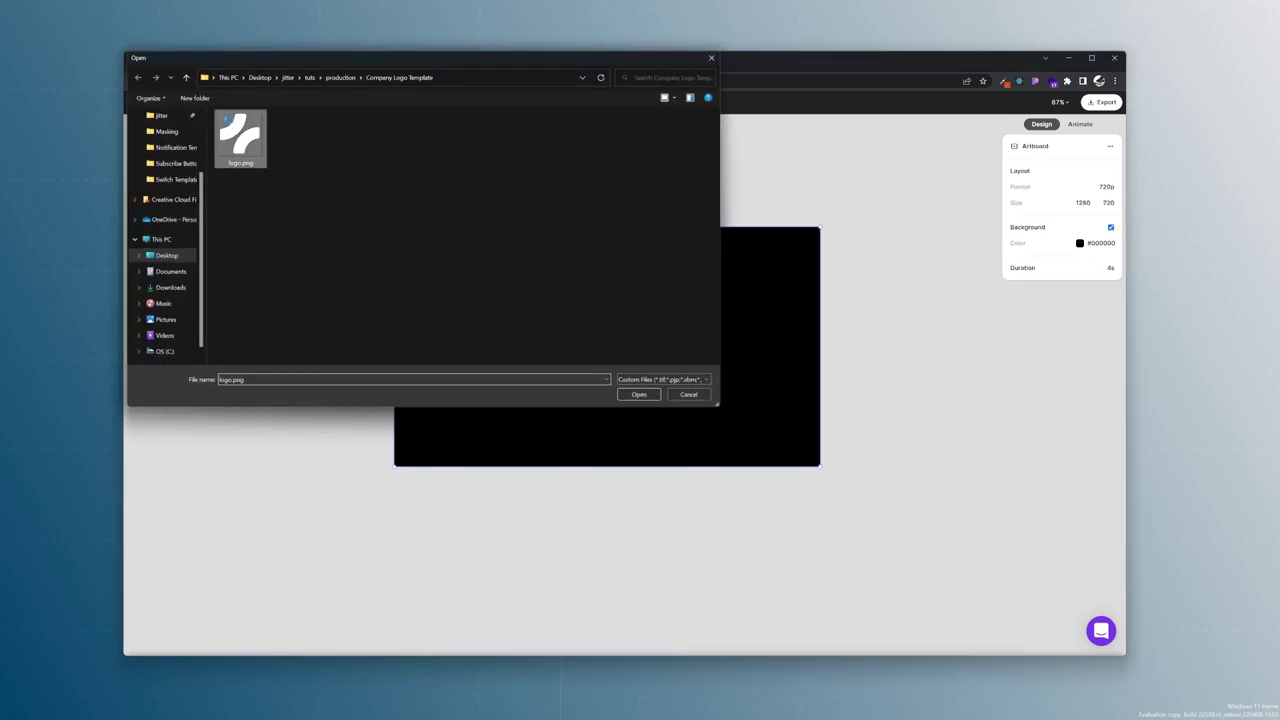
- Place logo.png, resize it to 160×160, and move it to the artboard centre
click(643, 394)
drag(575, 341, 570, 341)
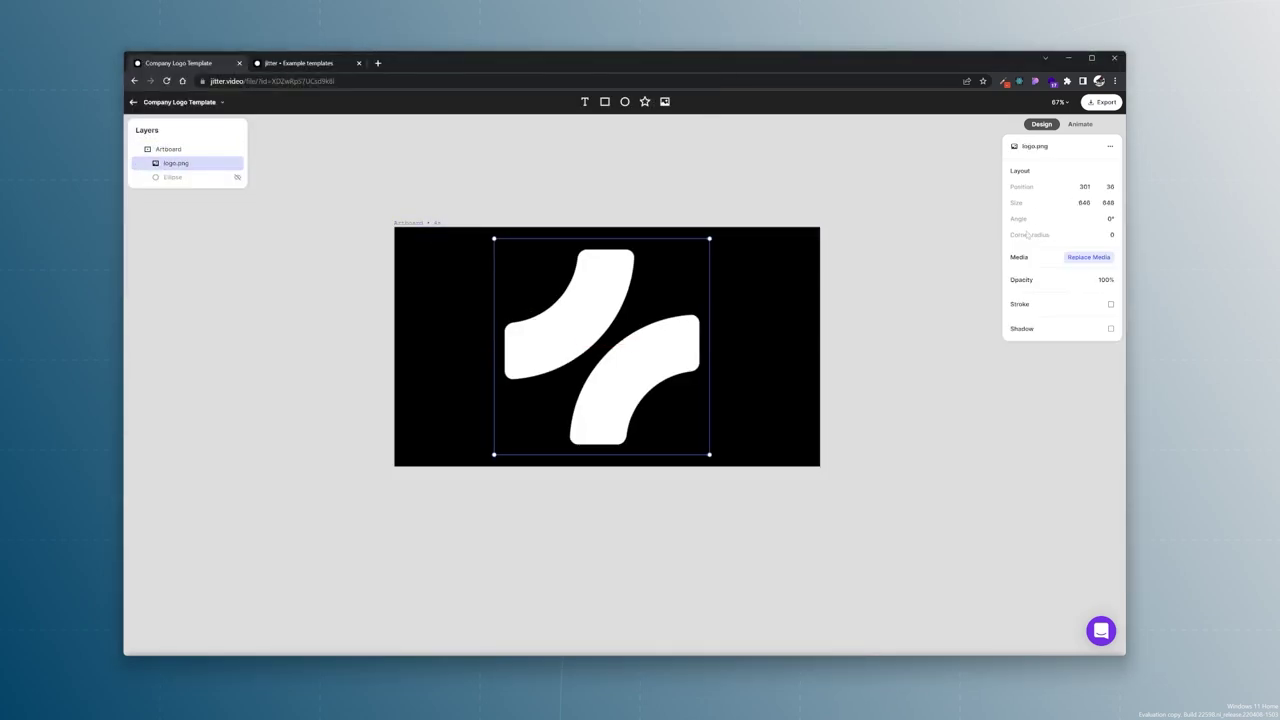
click(1089, 205)
text(160)
key(Tab)
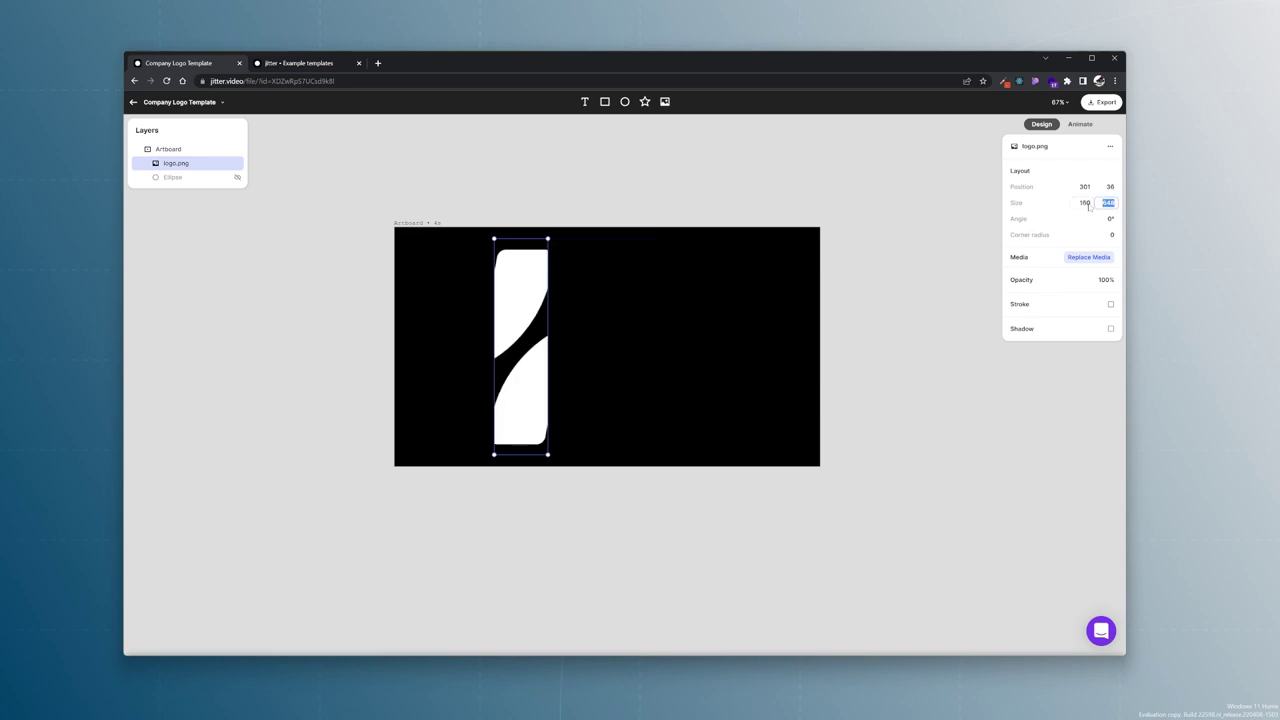
text(160)
key(Return)
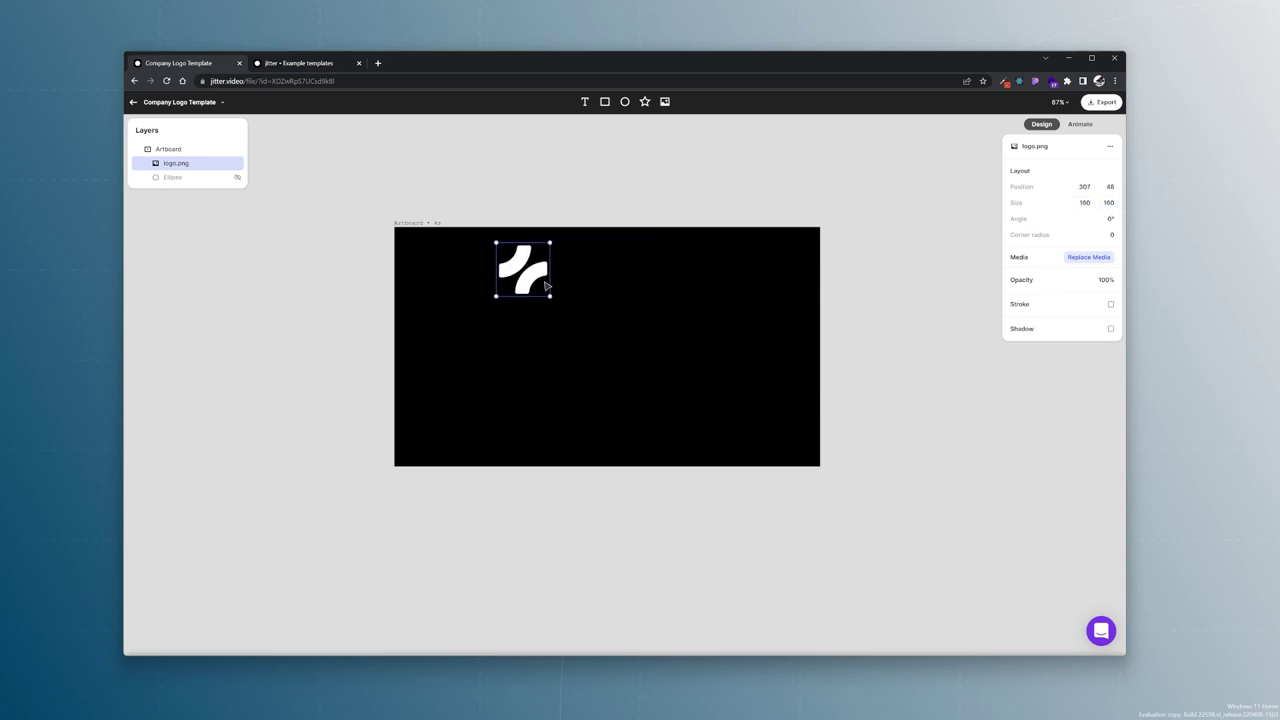
drag(536, 270, 720, 346)
- Add a 'Company' text box right of the logo in white Black 900 weight
click(585, 104)
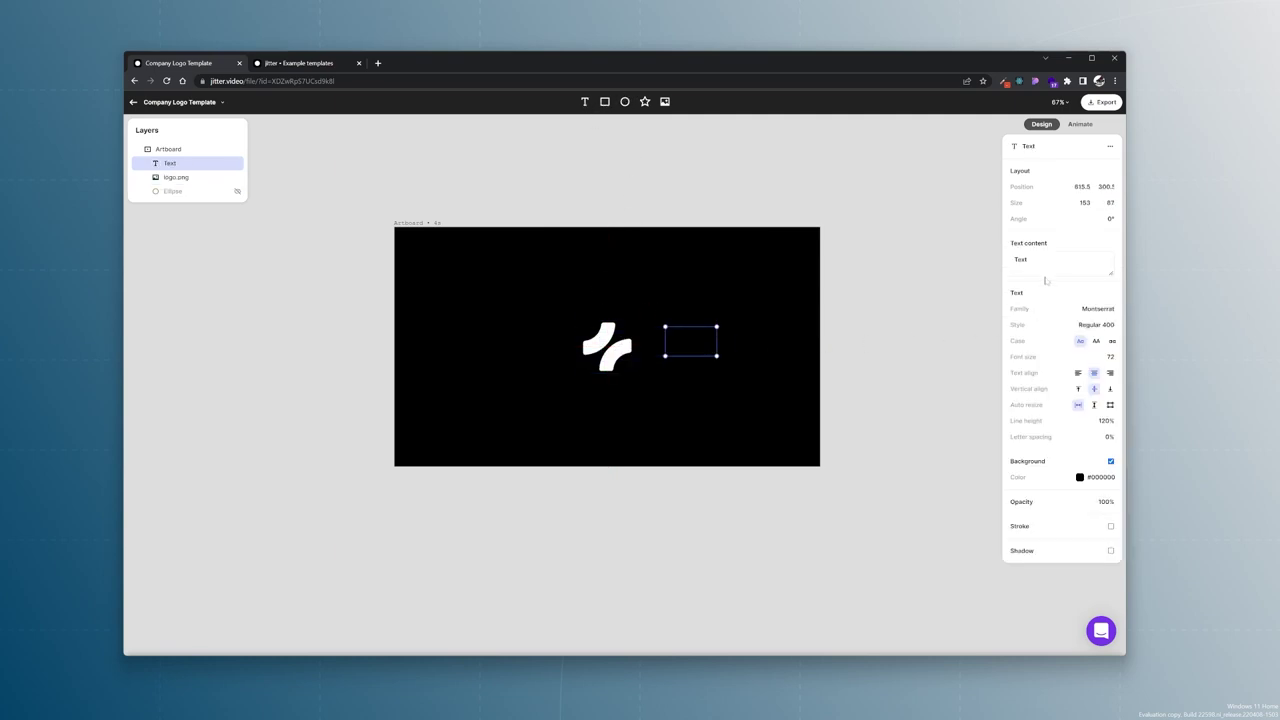
click(1048, 268)
text(Company)
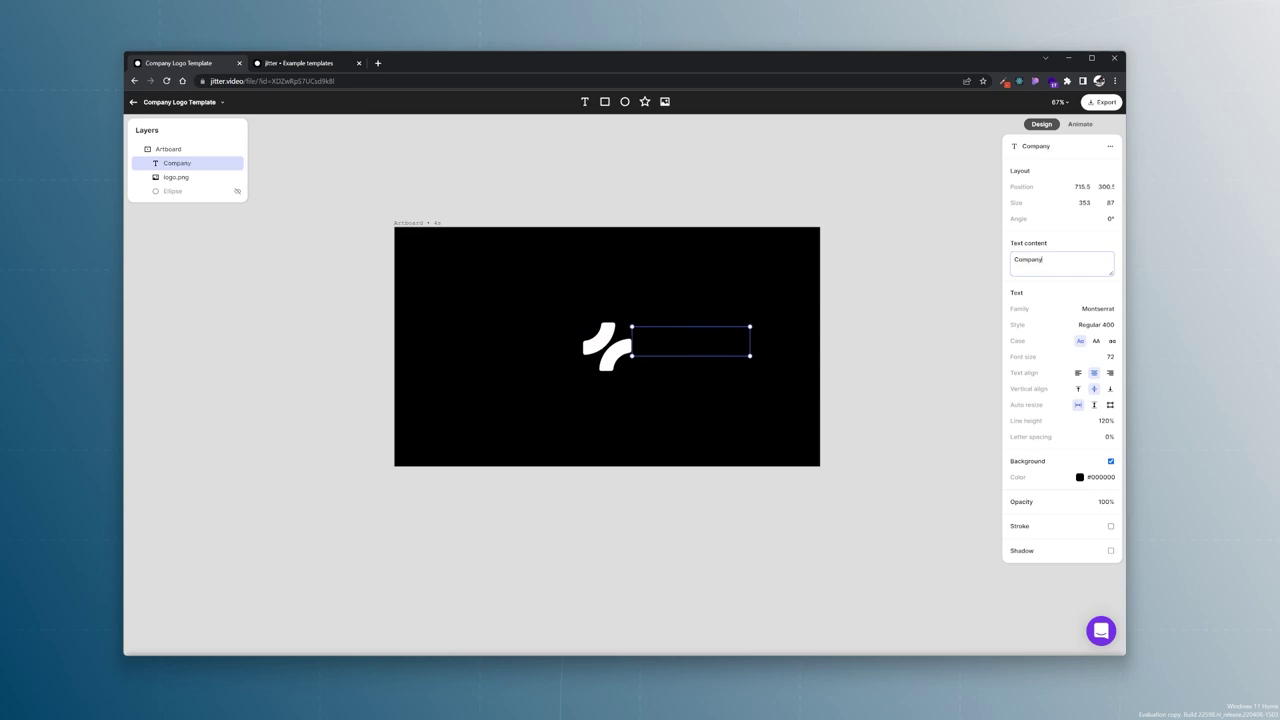
click(1100, 324)
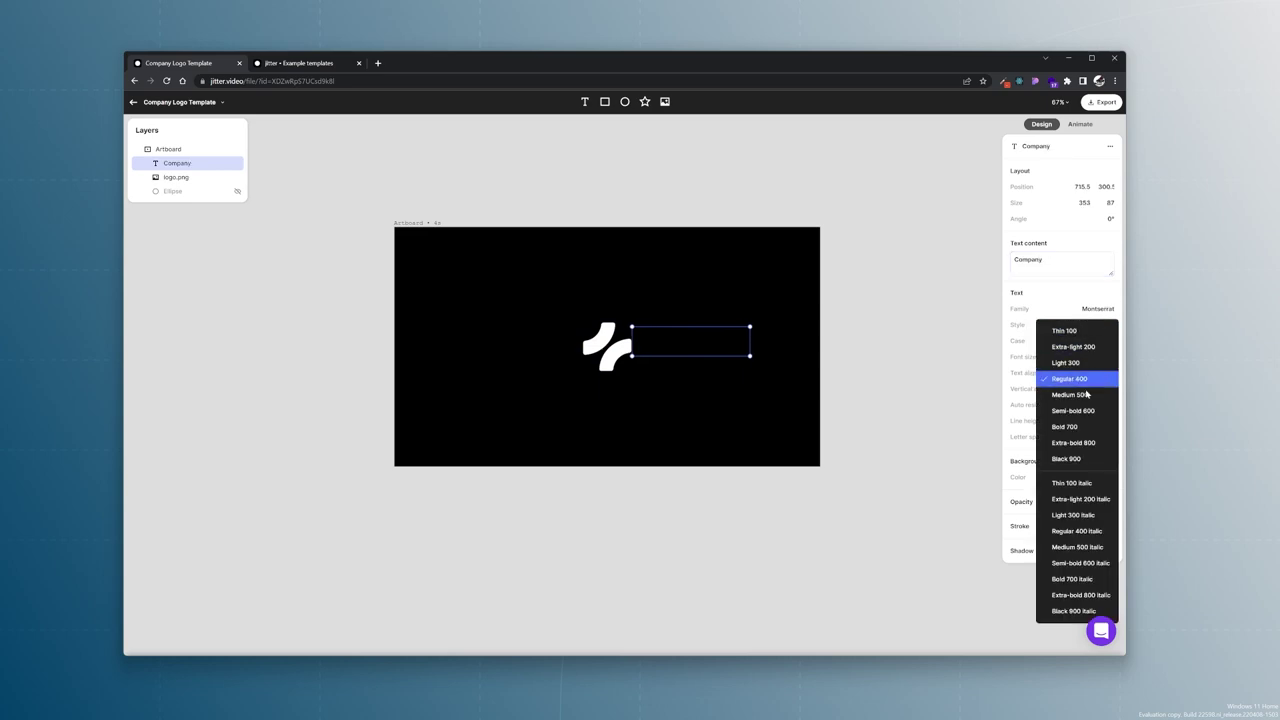
click(1088, 459)
click(1080, 477)
click(1106, 561)
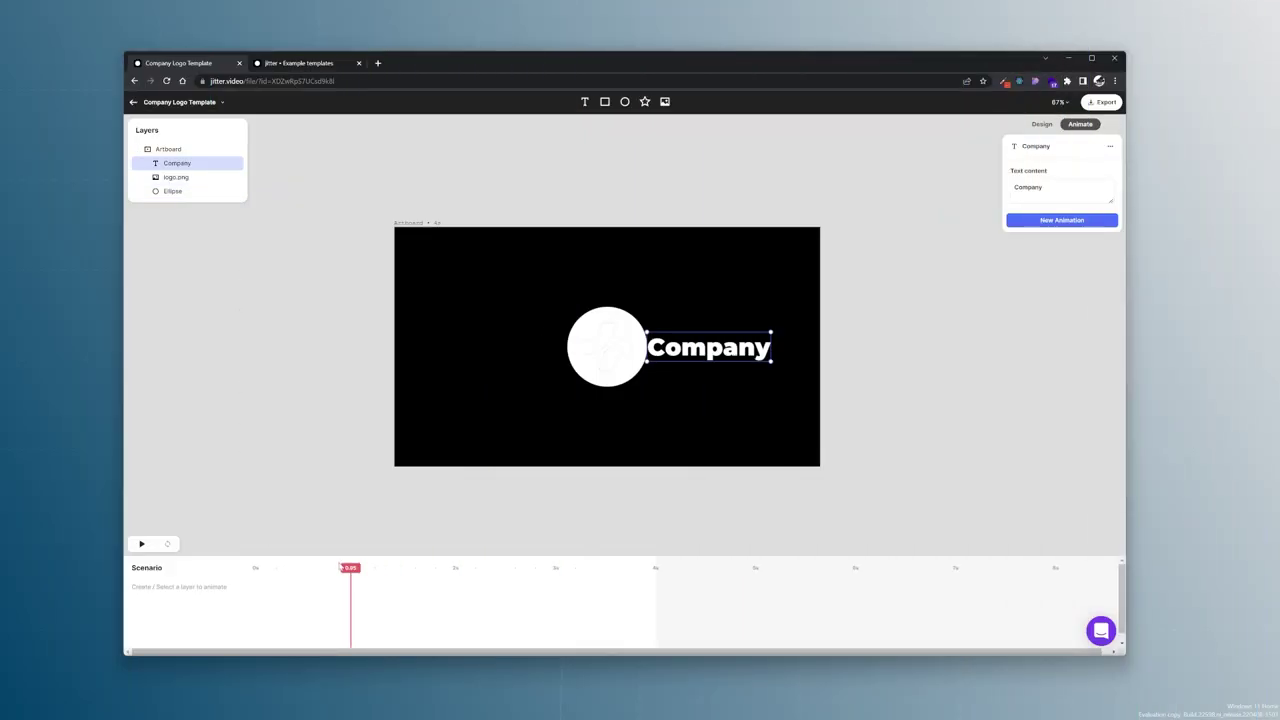
- Rewind the preview and add a custom Arc animation to the Ellipse layer
drag(340, 567, 6, 612)
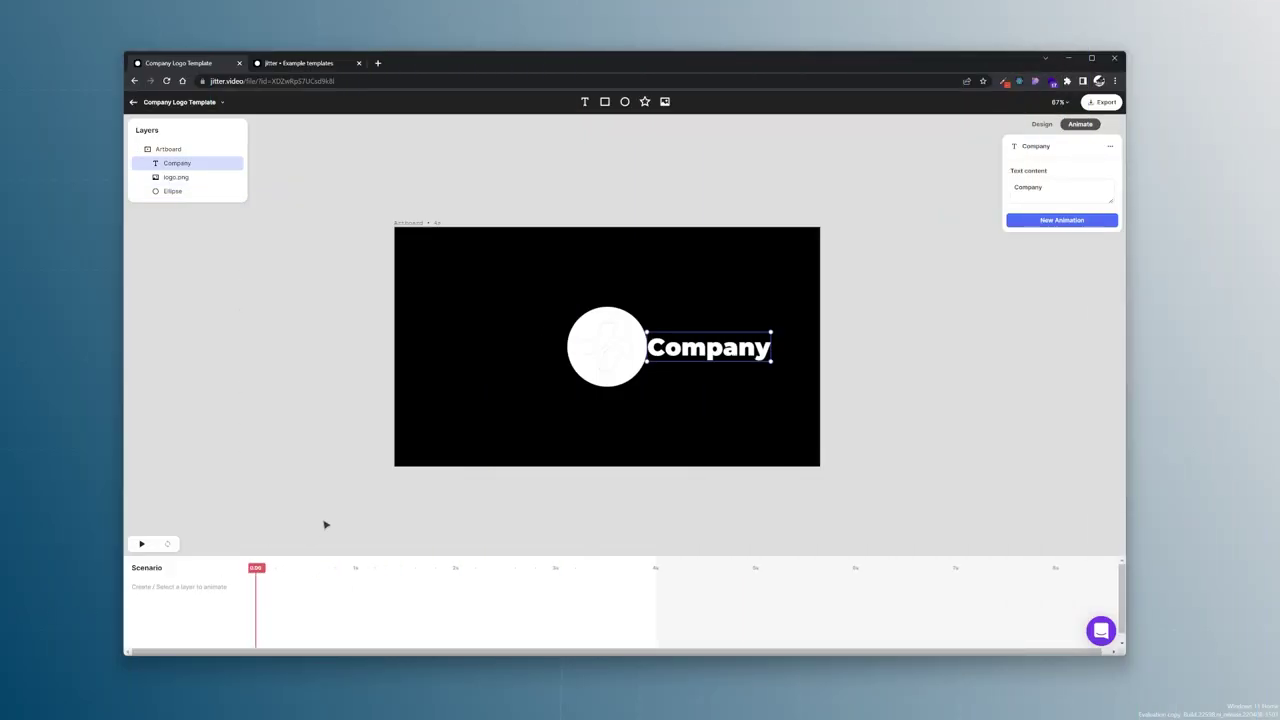
click(1068, 219)
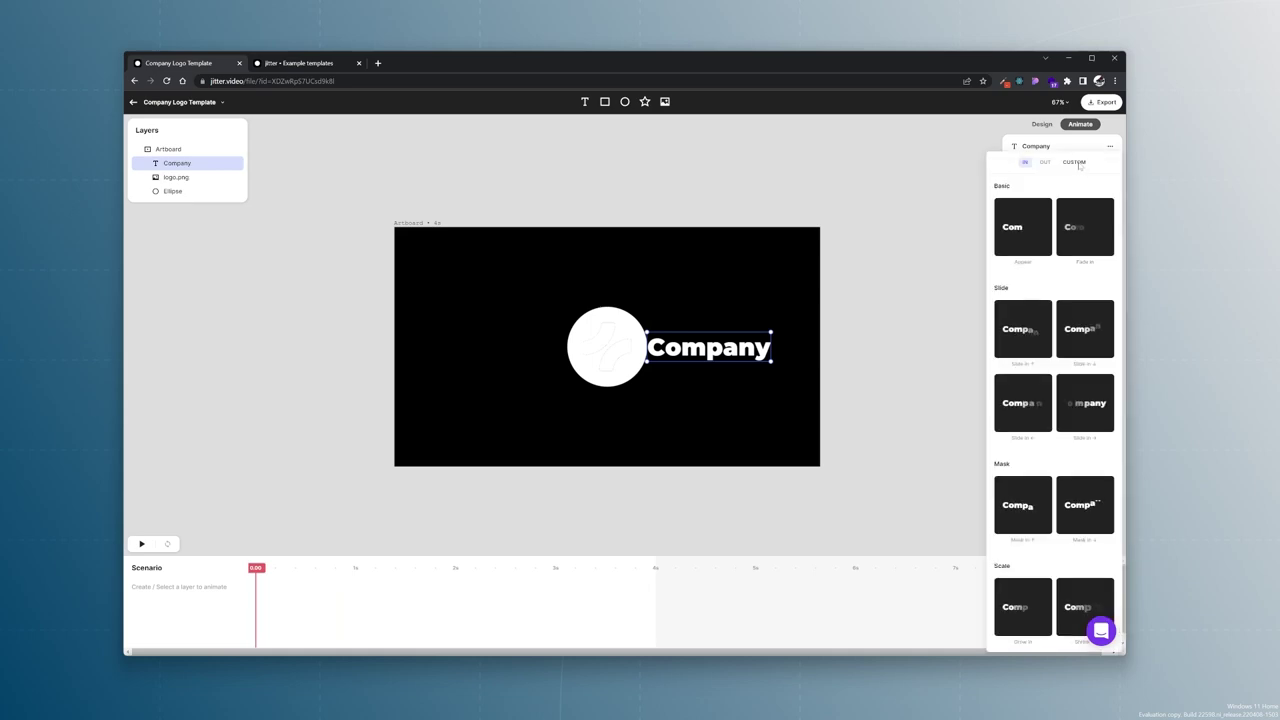
click(1077, 166)
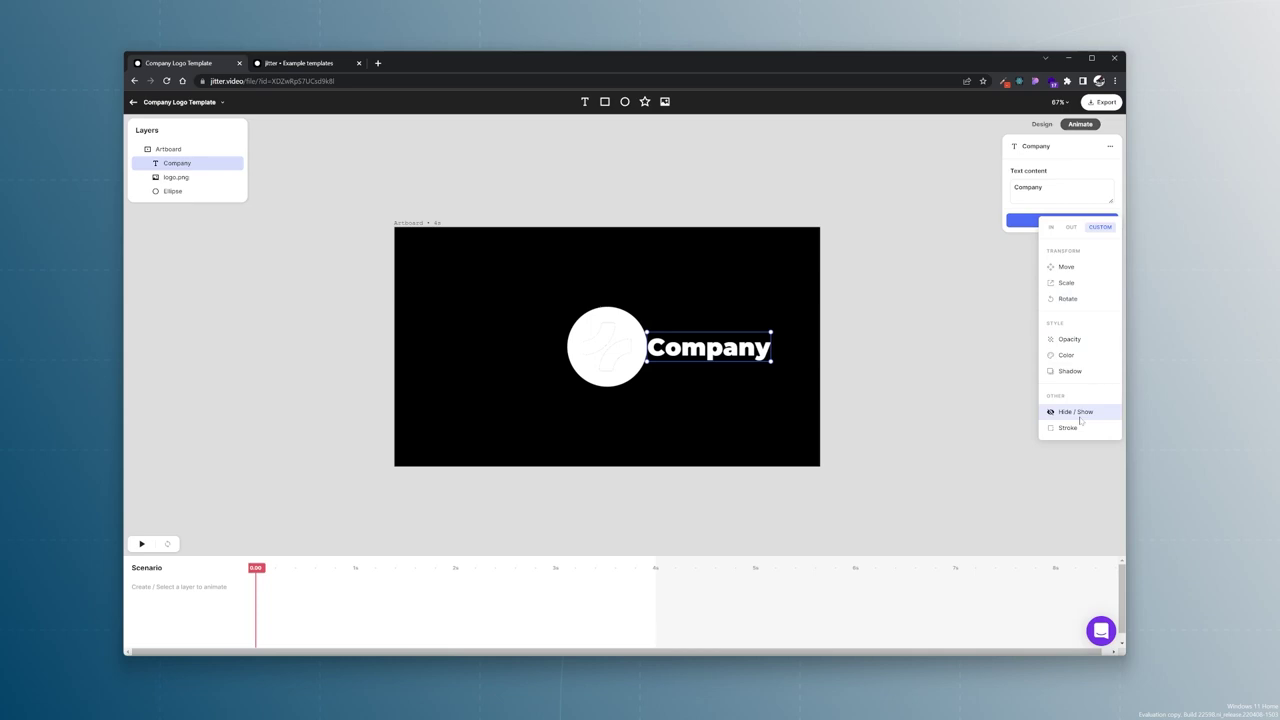
click(195, 192)
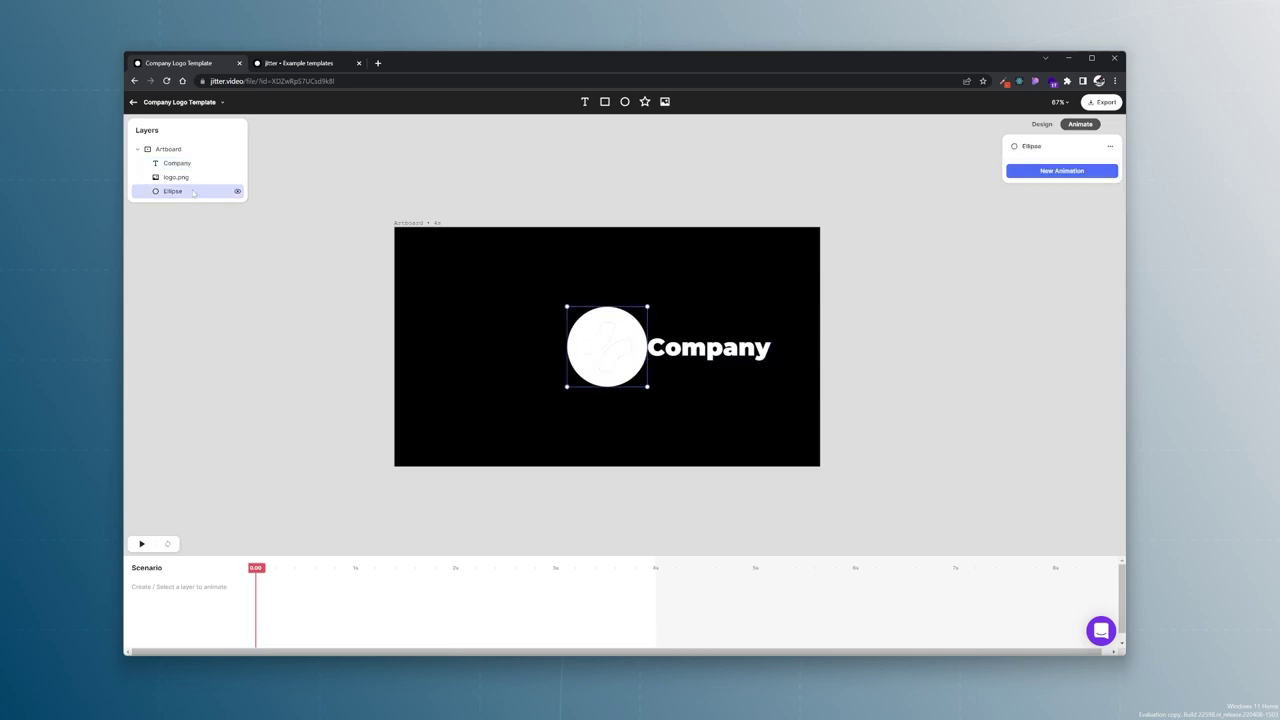
click(1061, 170)
click(1090, 106)
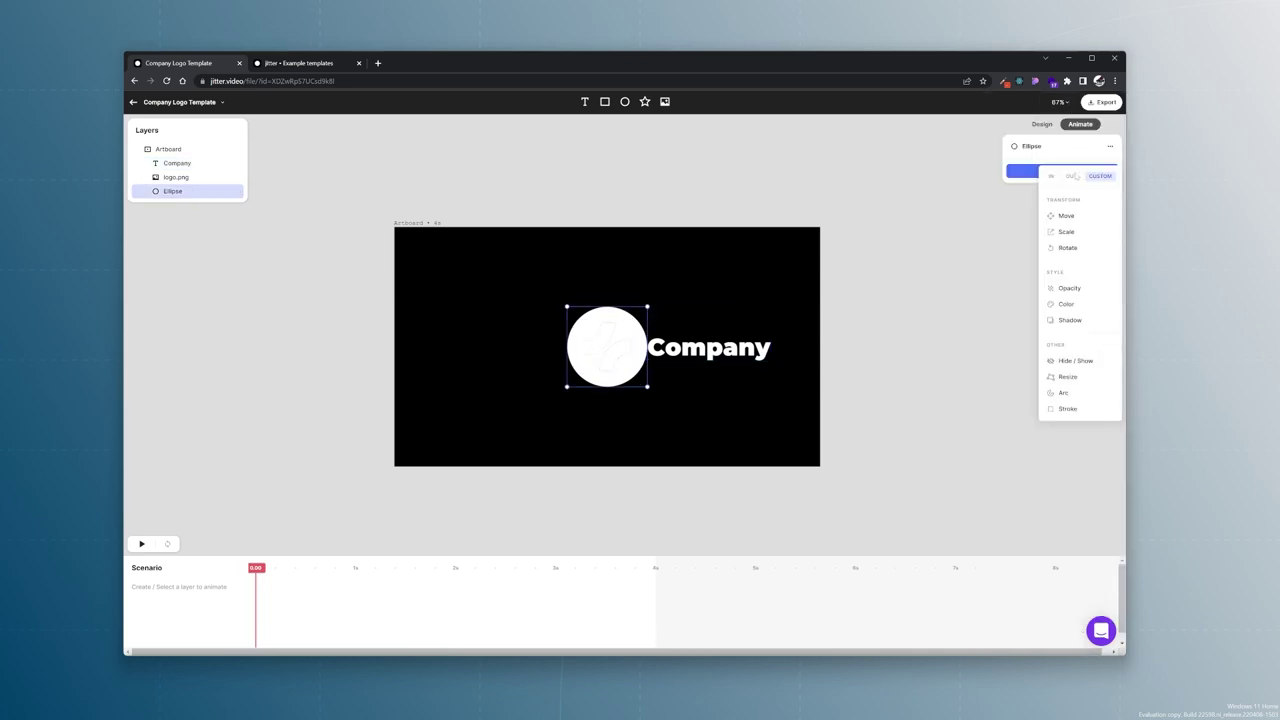
click(1064, 393)
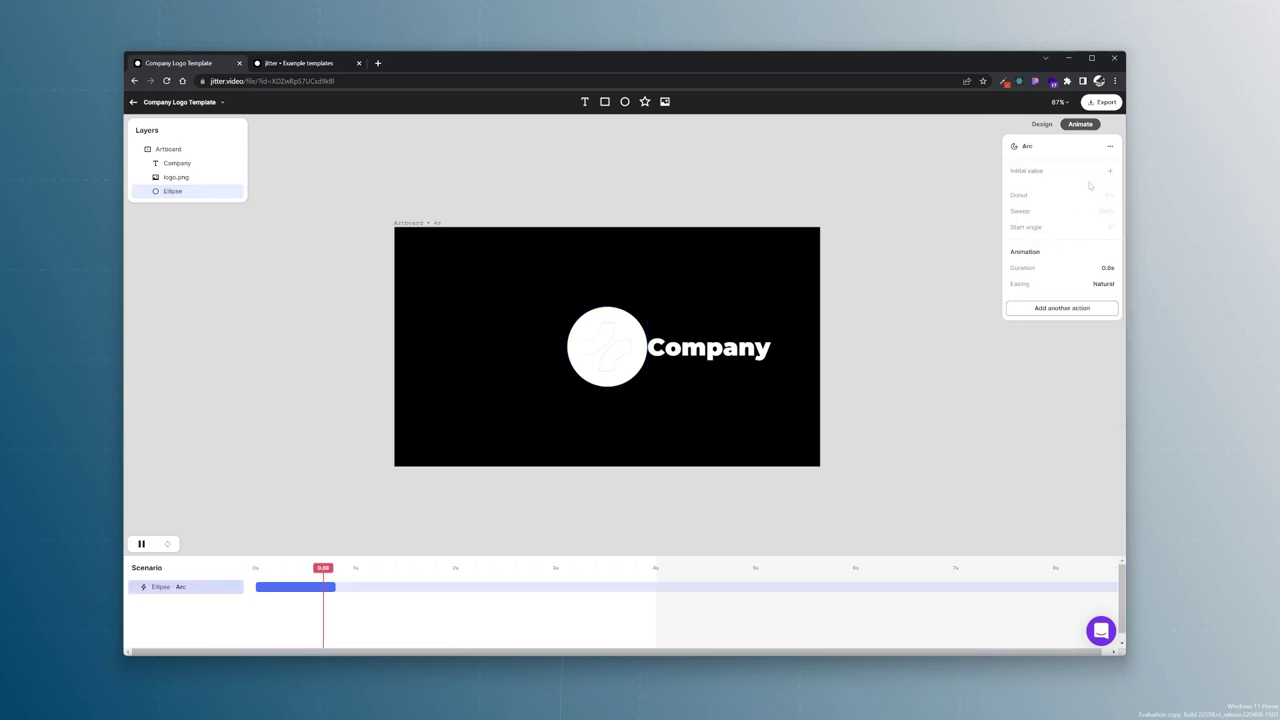
- Set the Arc's Donut to go from 0% to 100% over 1.2s
click(1110, 172)
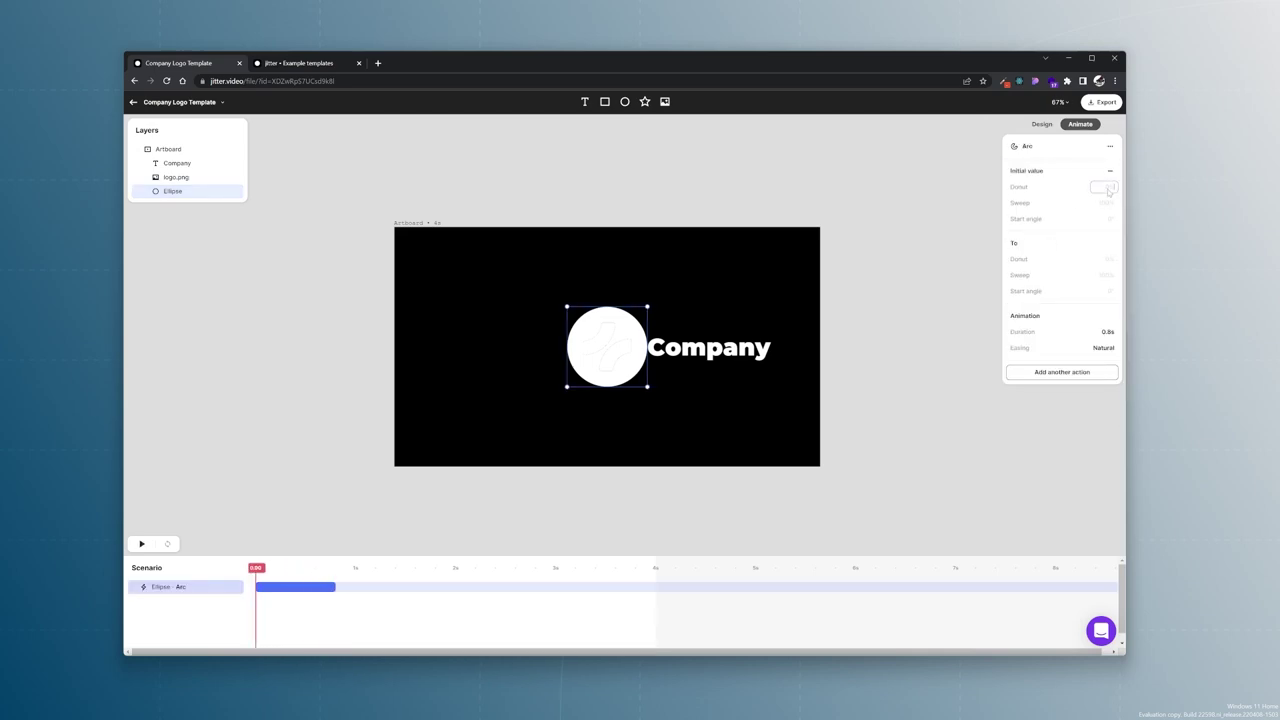
click(1106, 189)
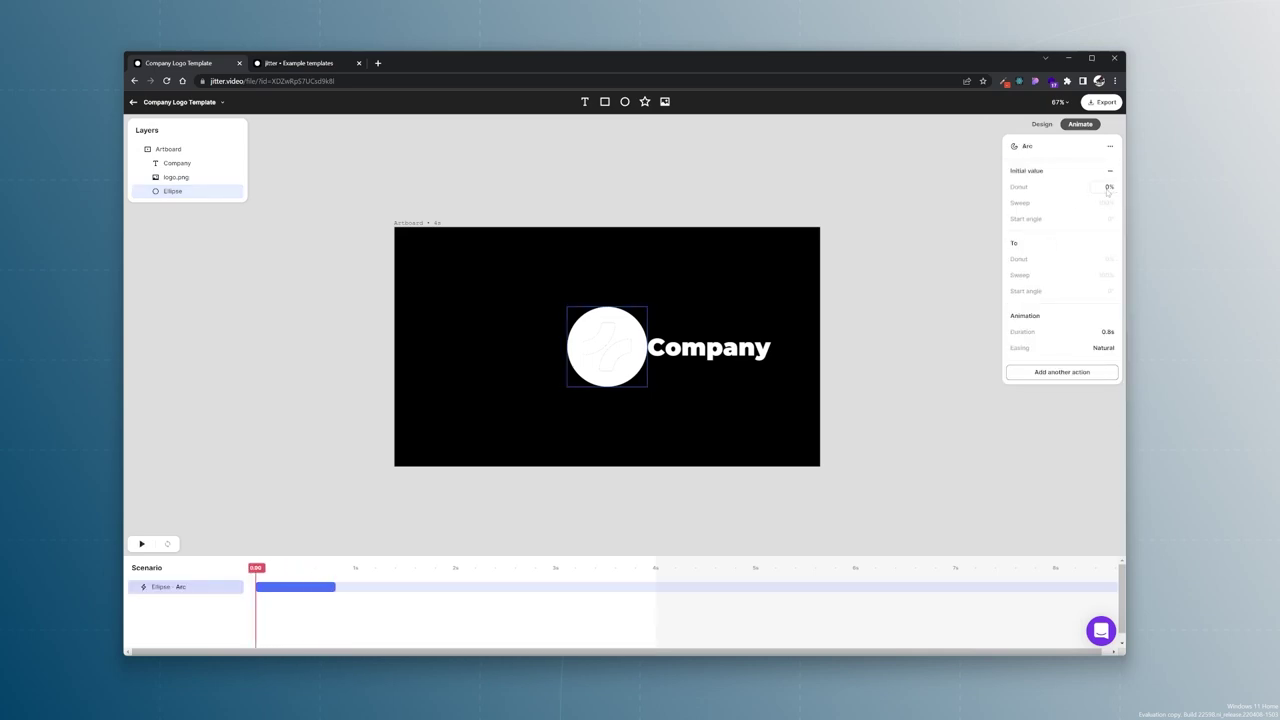
click(1106, 260)
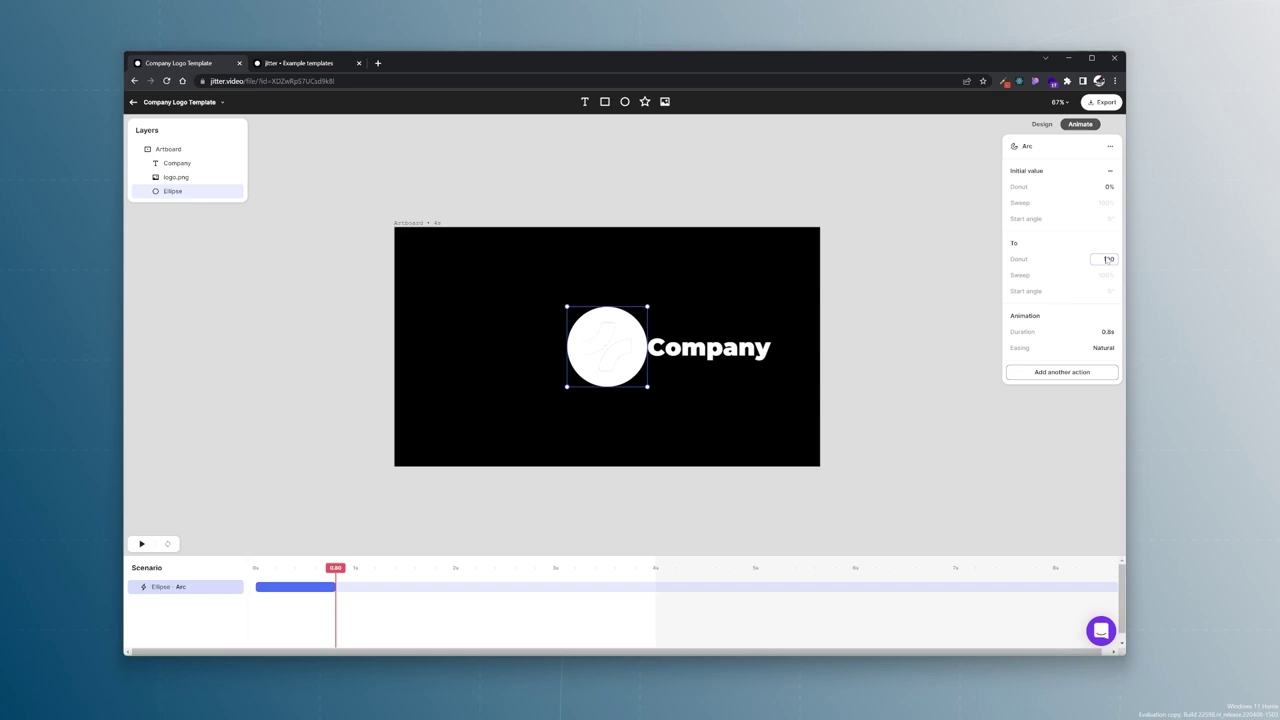
key(Return)
click(1111, 339)
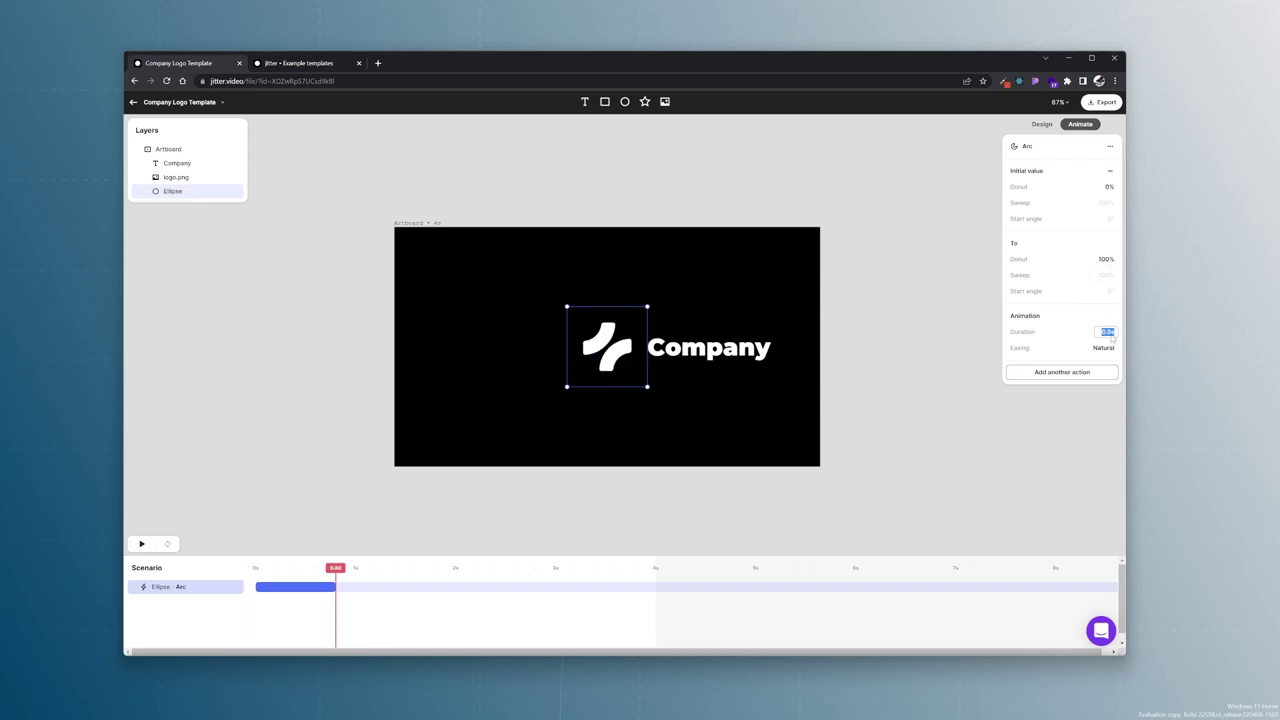
key(Return)
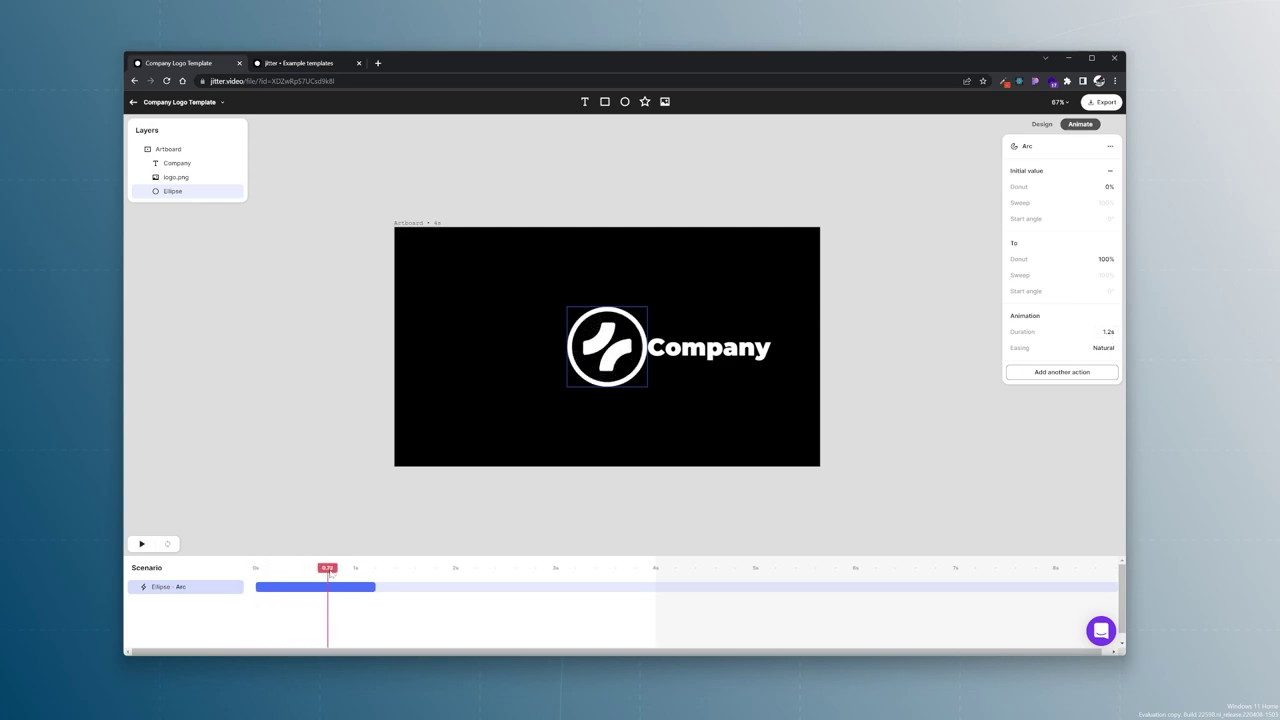
- Add a Scale action to the circle ending at 100% instead of 150%, then preview it
click(1031, 372)
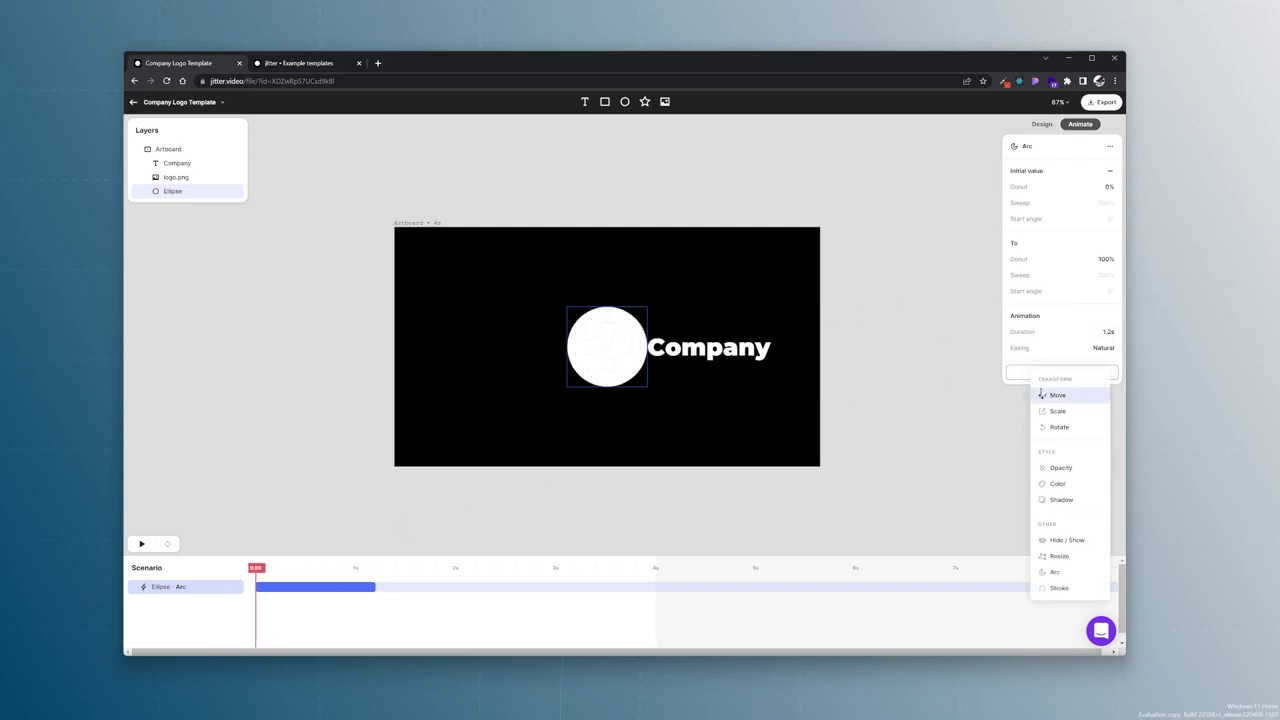
click(1040, 409)
click(1109, 171)
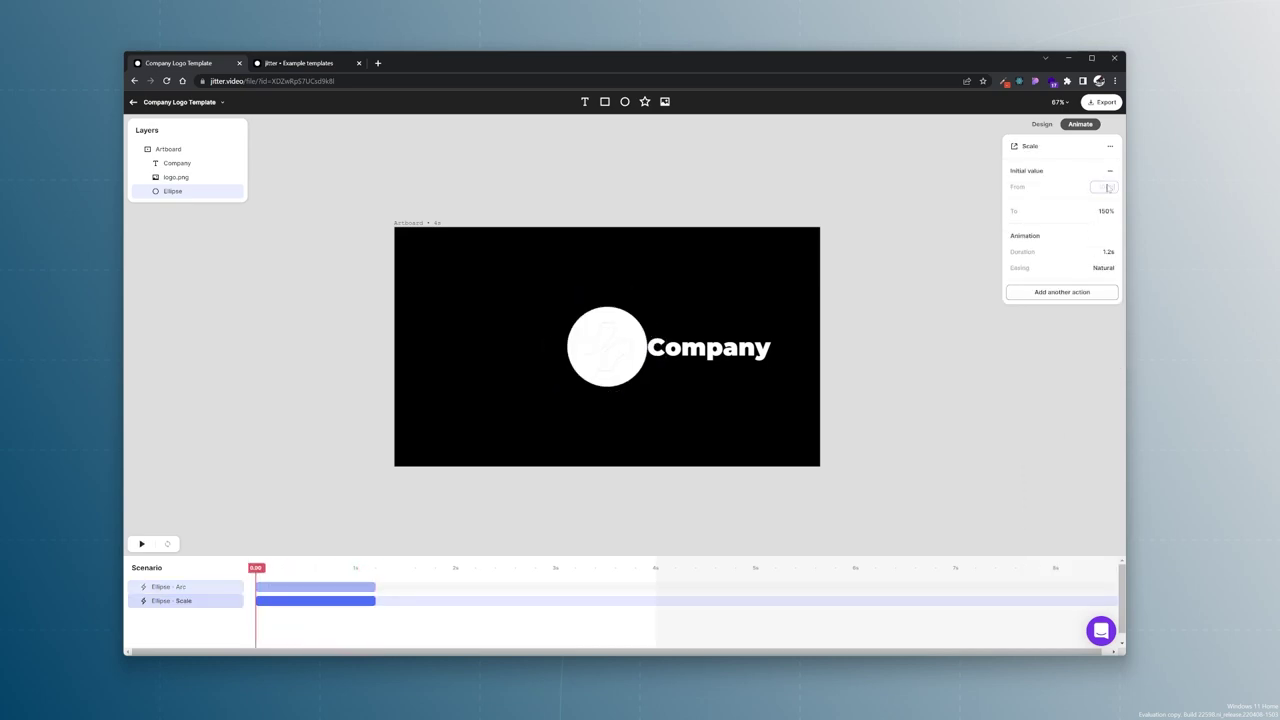
click(1104, 211)
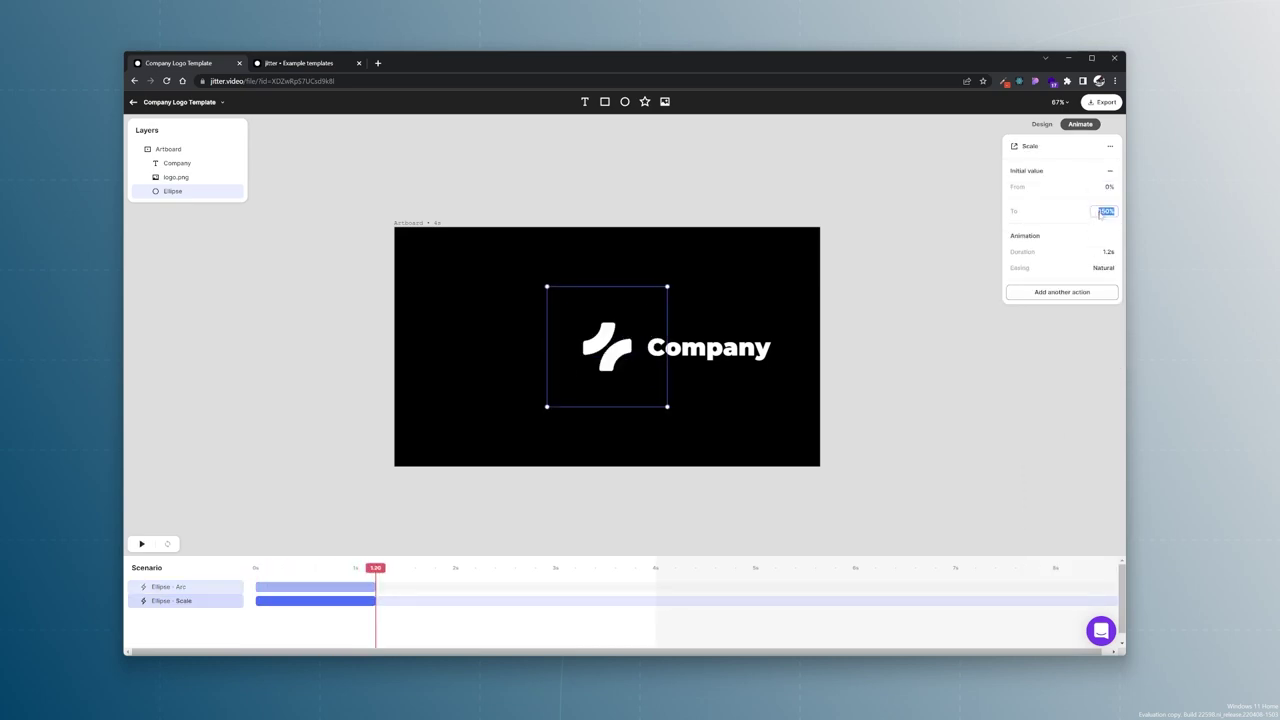
text(100)
key(Return)
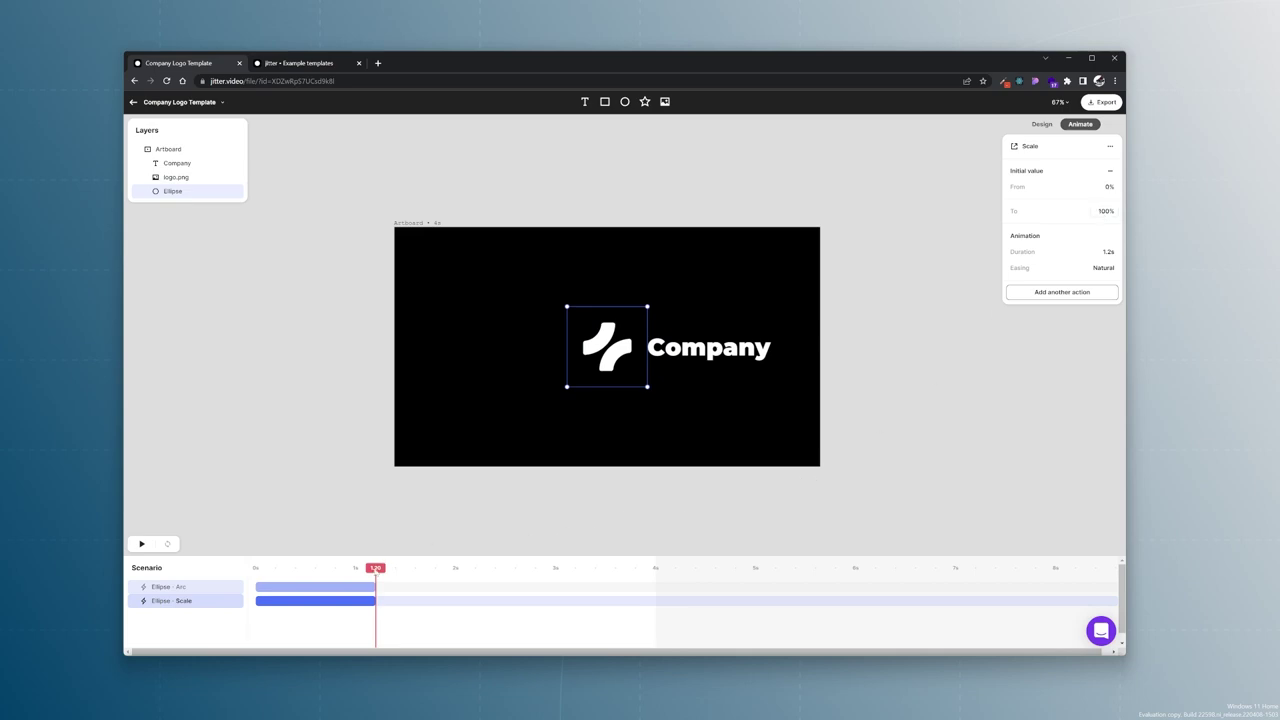
drag(376, 572, 293, 577)
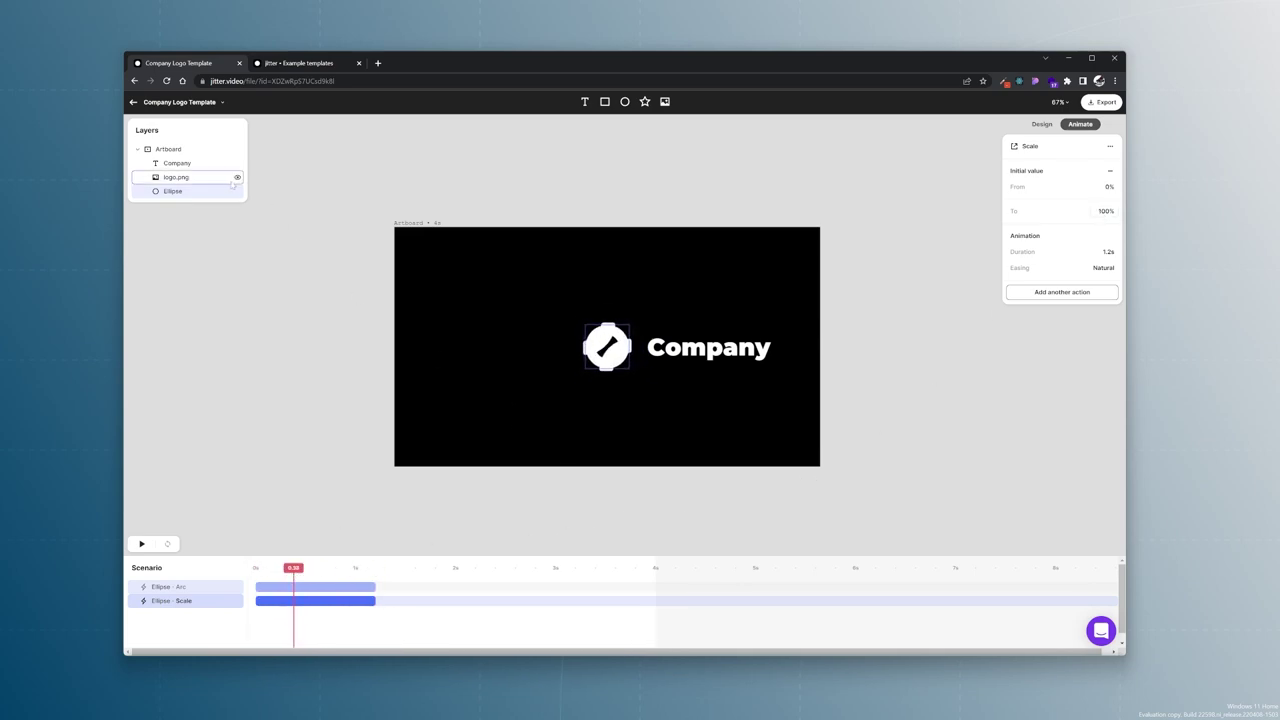
- Give logo.png a Grow In entrance starting from 0% scale
click(180, 178)
click(1059, 191)
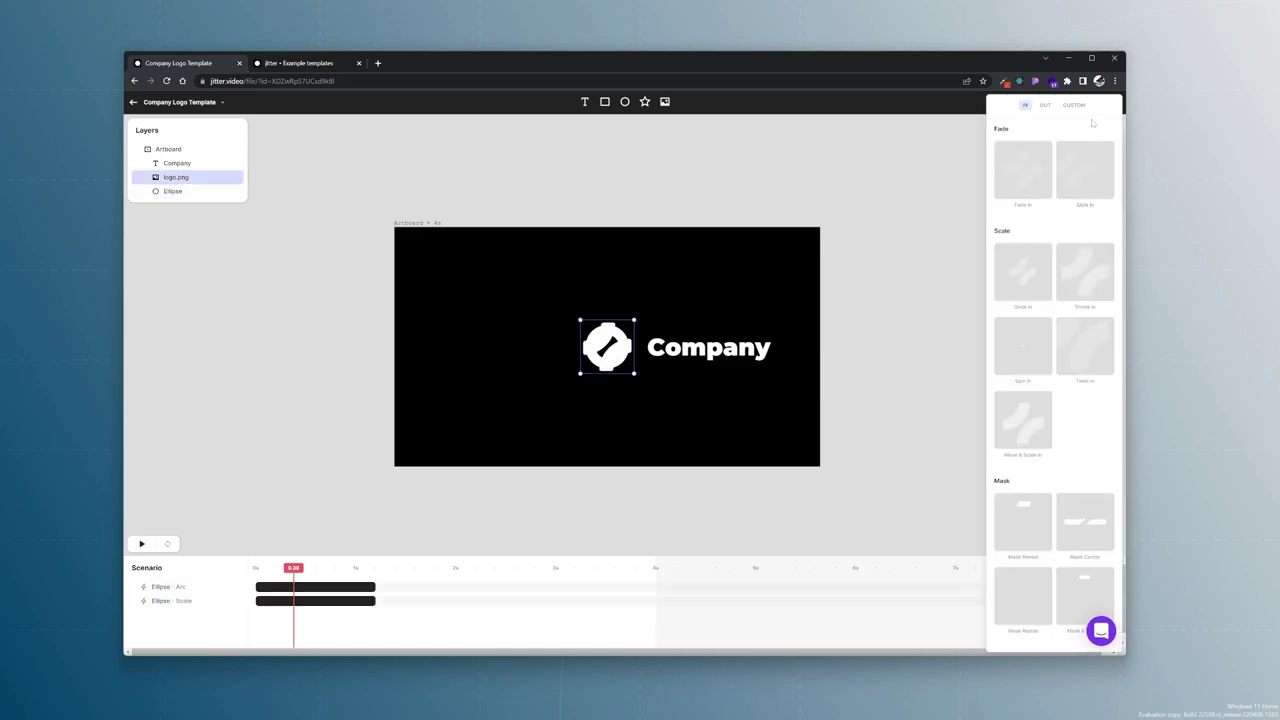
click(1076, 108)
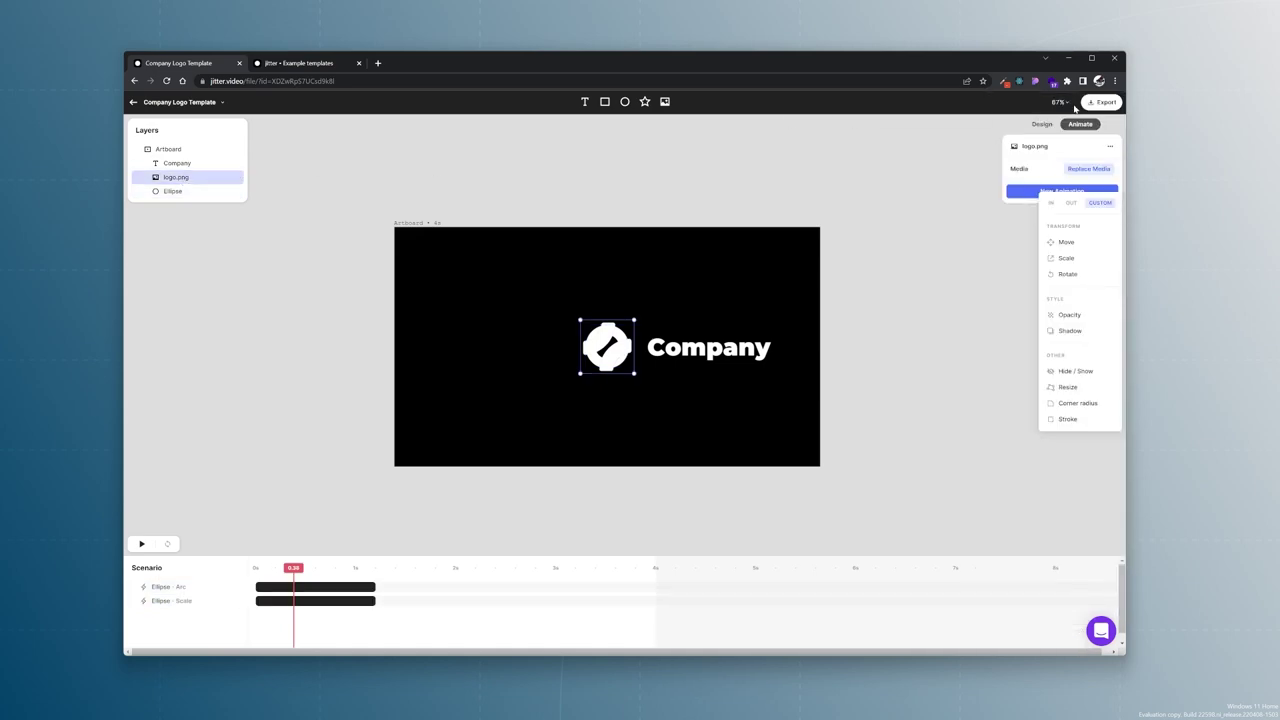
click(1055, 191)
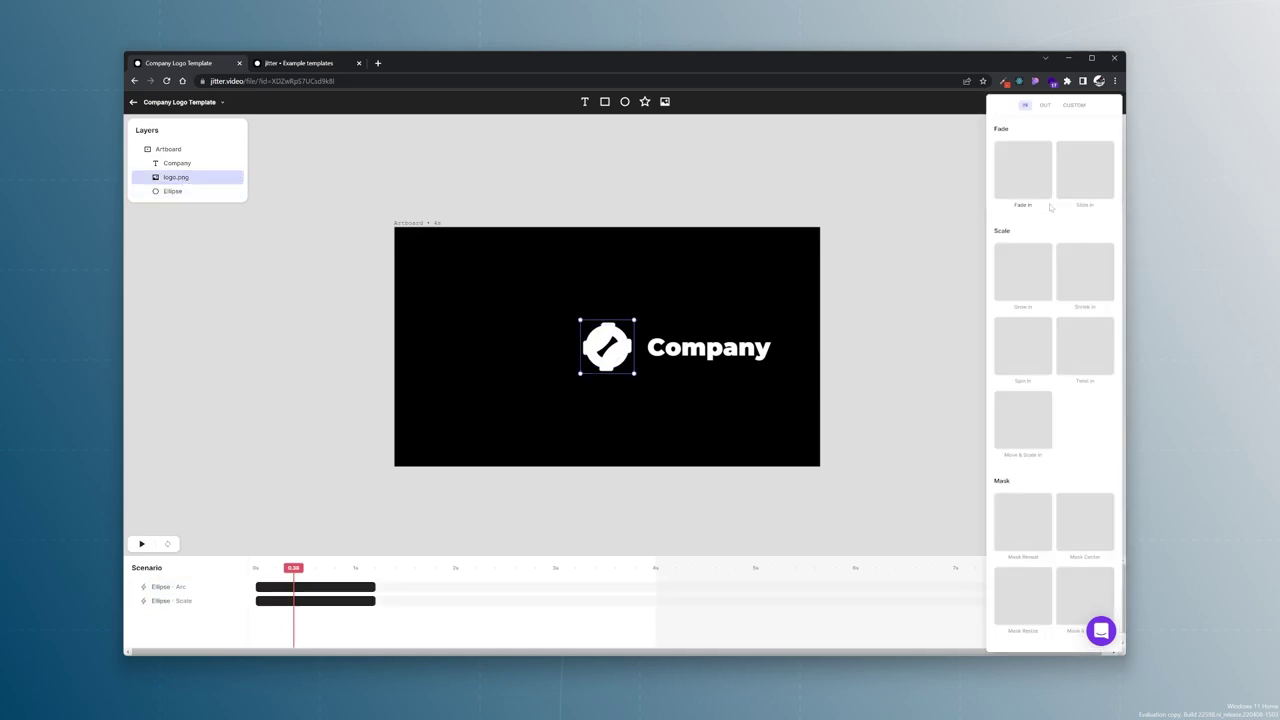
click(1023, 270)
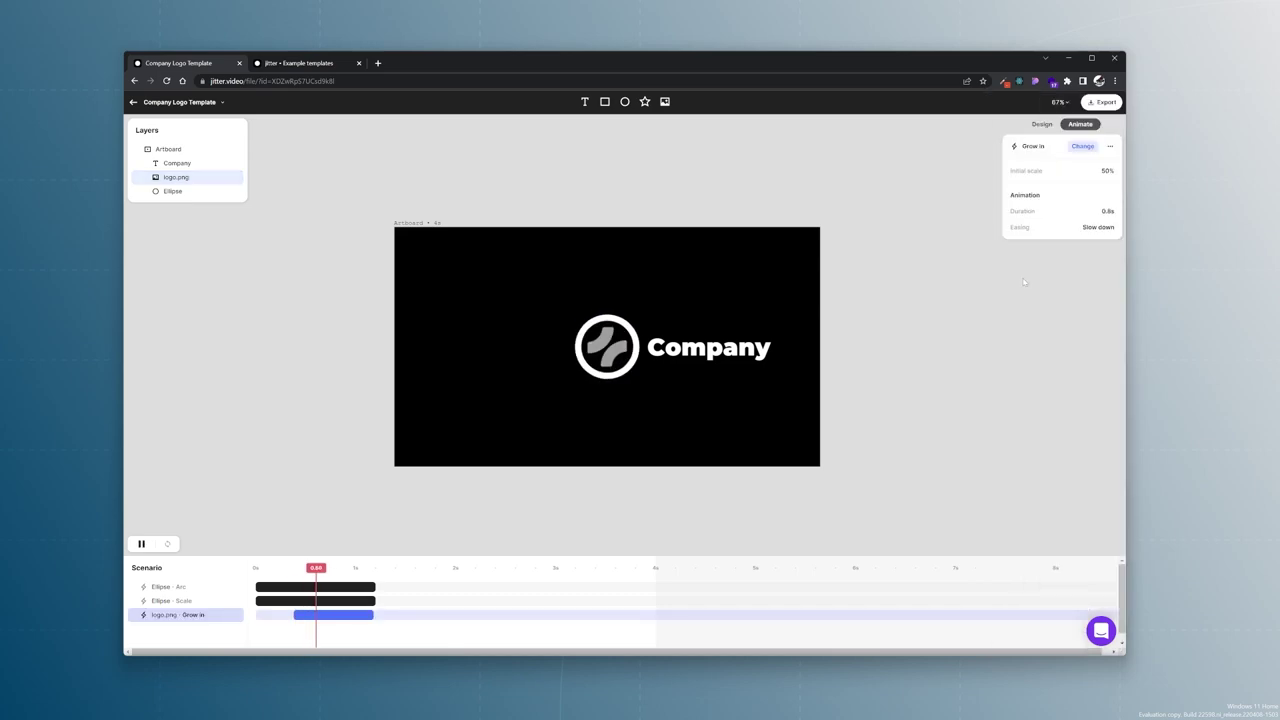
click(1106, 172)
key(Return)
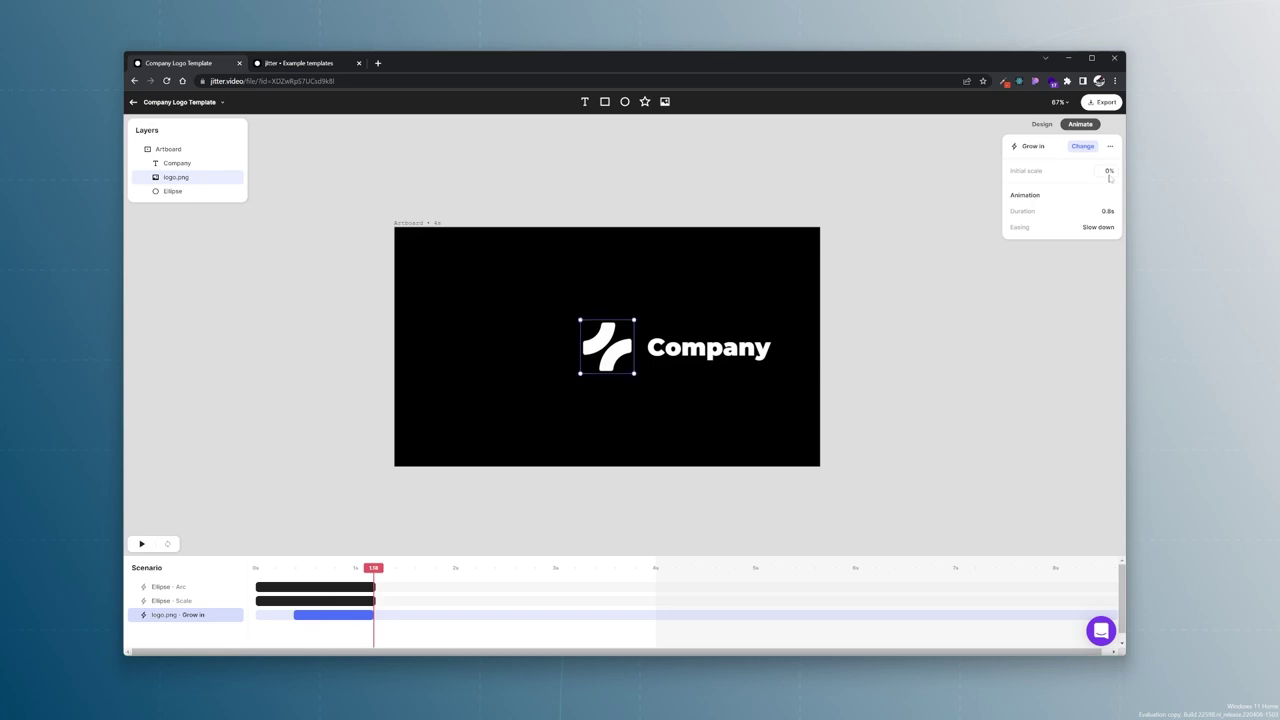
- Make the grow-in 0.6s with Natural easing, start it slightly earlier, and preview
click(1106, 212)
key(BackSpace)
text(0.6)
key(Return)
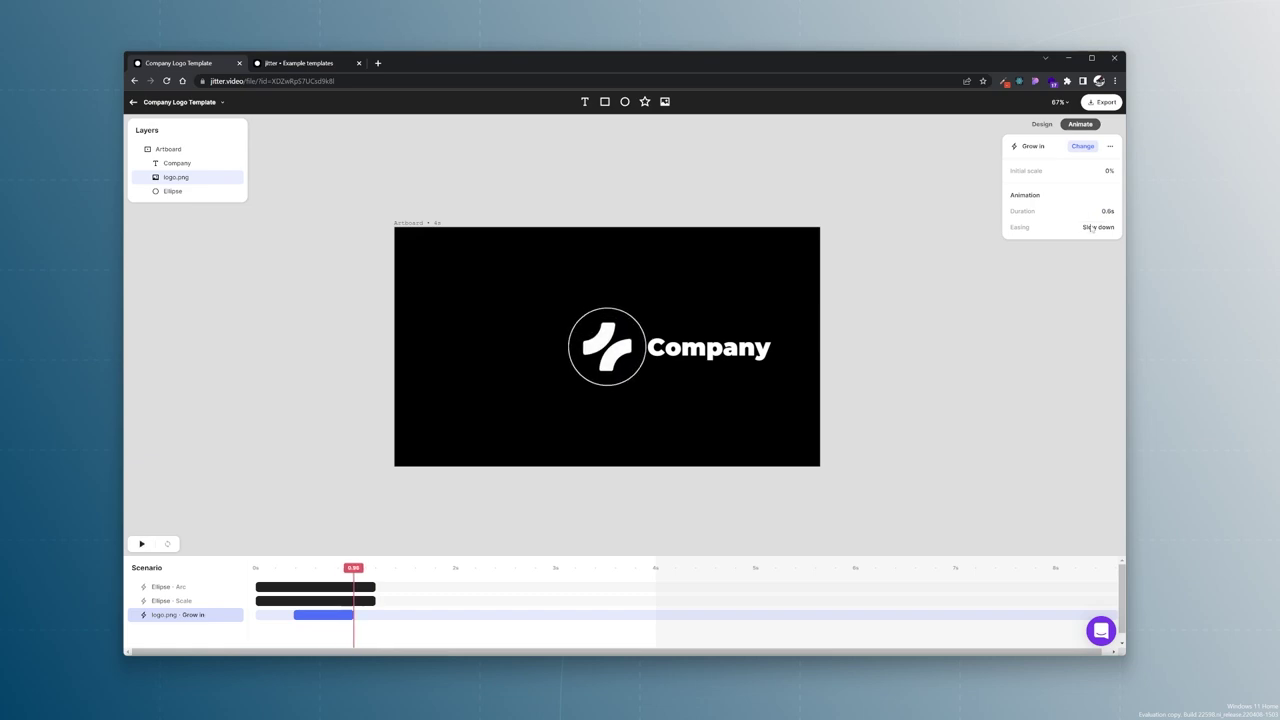
click(1098, 227)
click(1092, 250)
drag(325, 617, 312, 617)
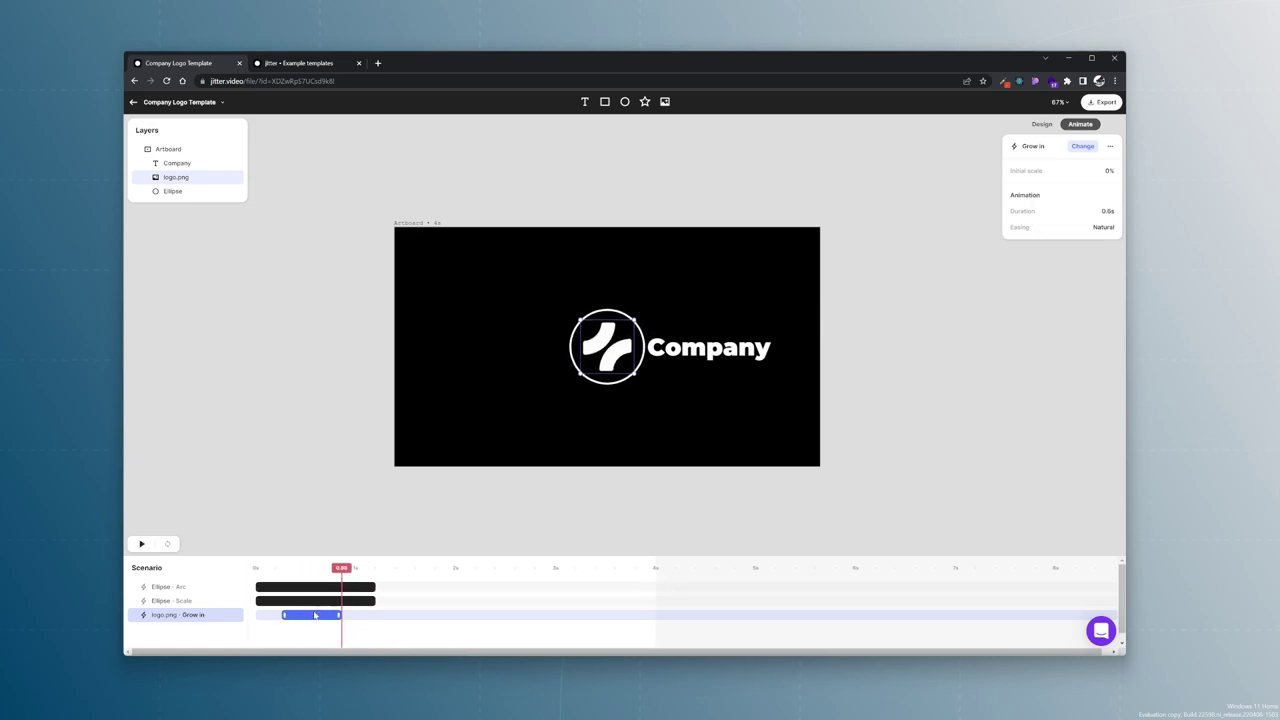
drag(256, 567, 352, 568)
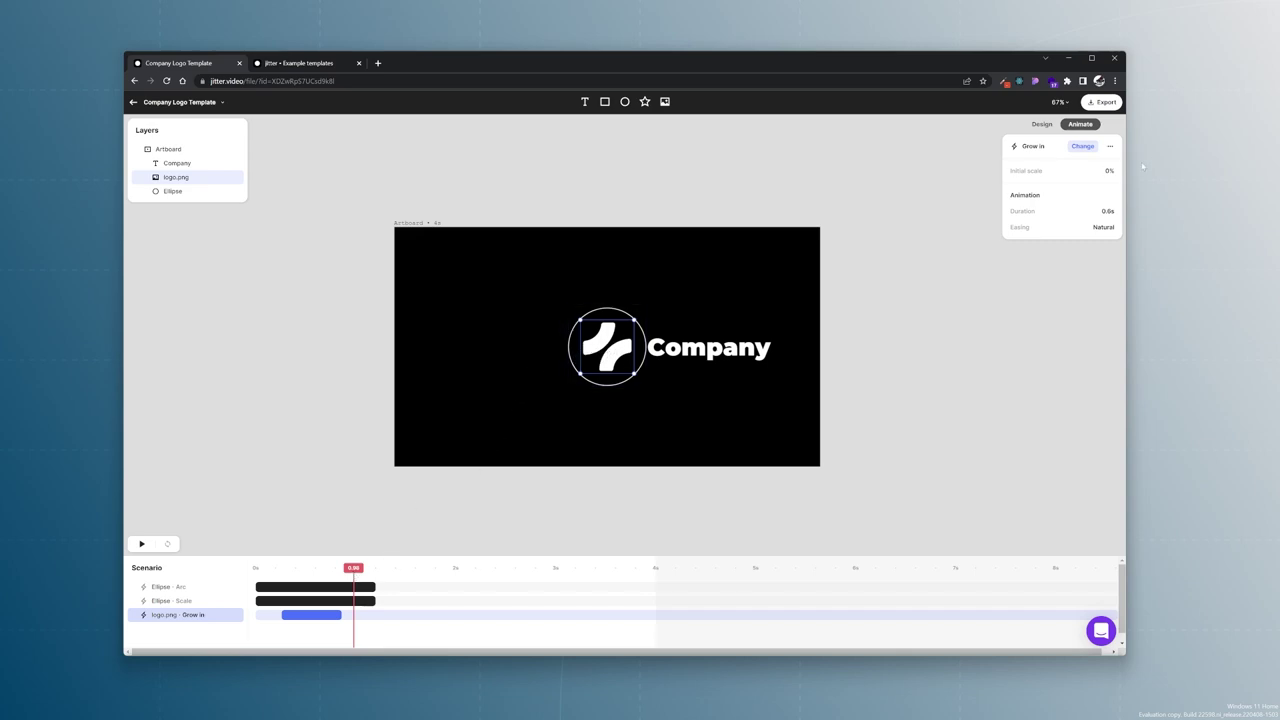
- Add a Move animation shifting logo.png left to -120 on X, and copy it
click(234, 177)
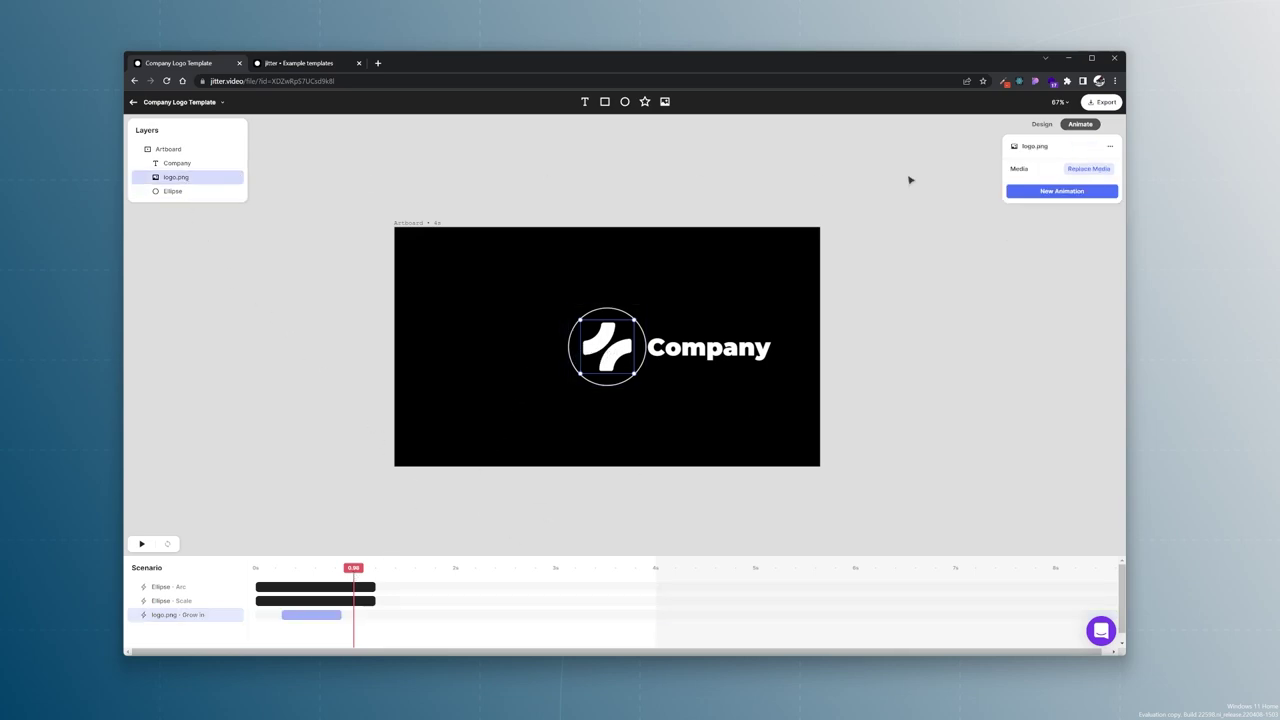
click(1021, 193)
click(1080, 121)
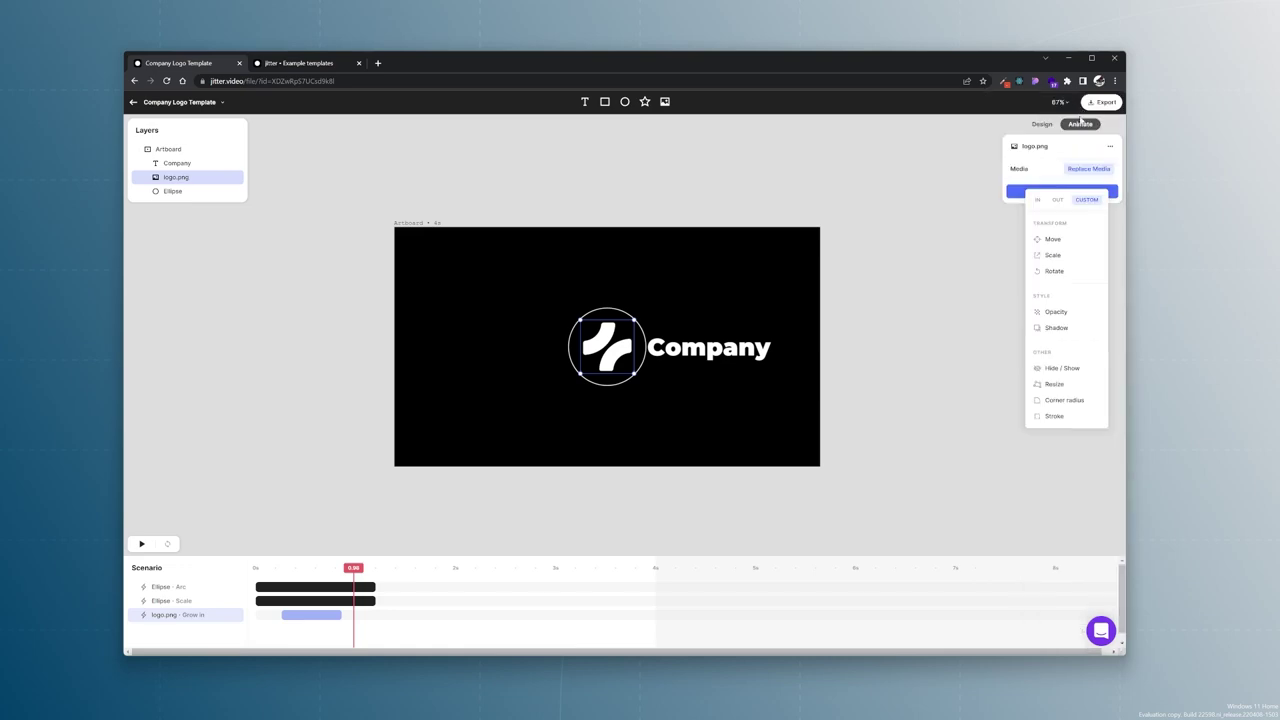
click(1060, 239)
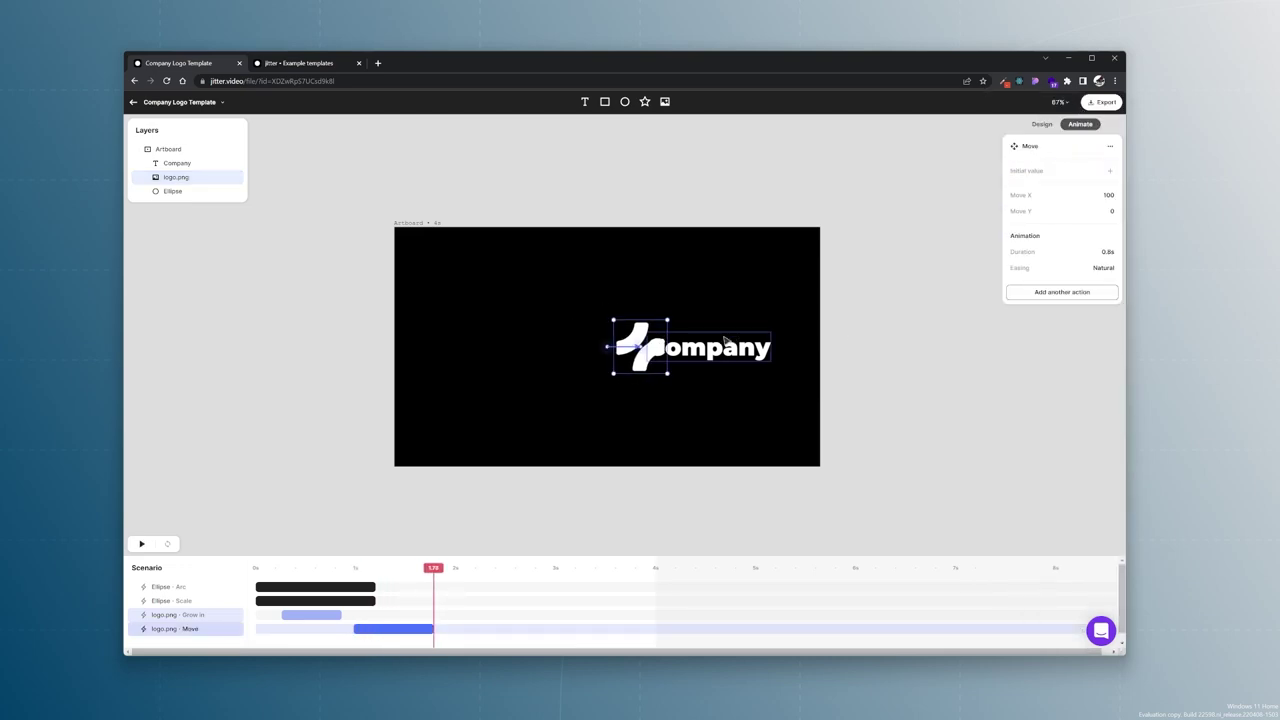
drag(648, 350, 576, 350)
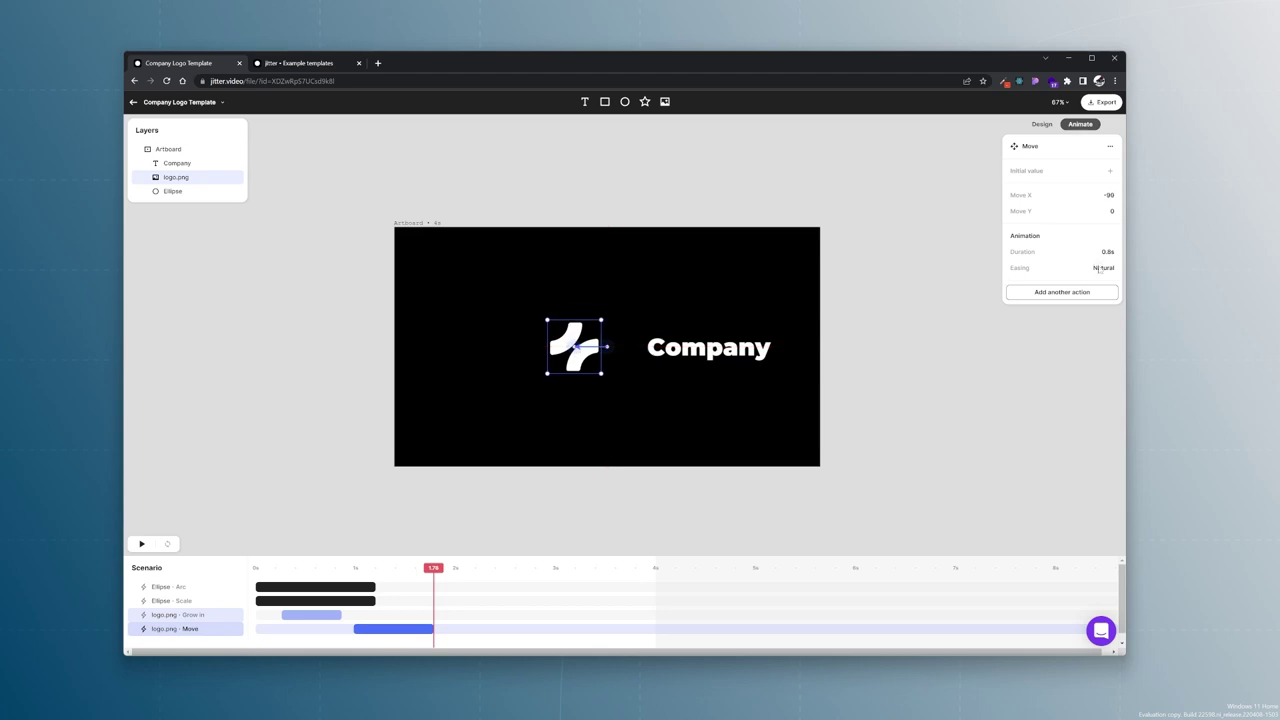
drag(574, 348, 567, 348)
key(ctrl+c)
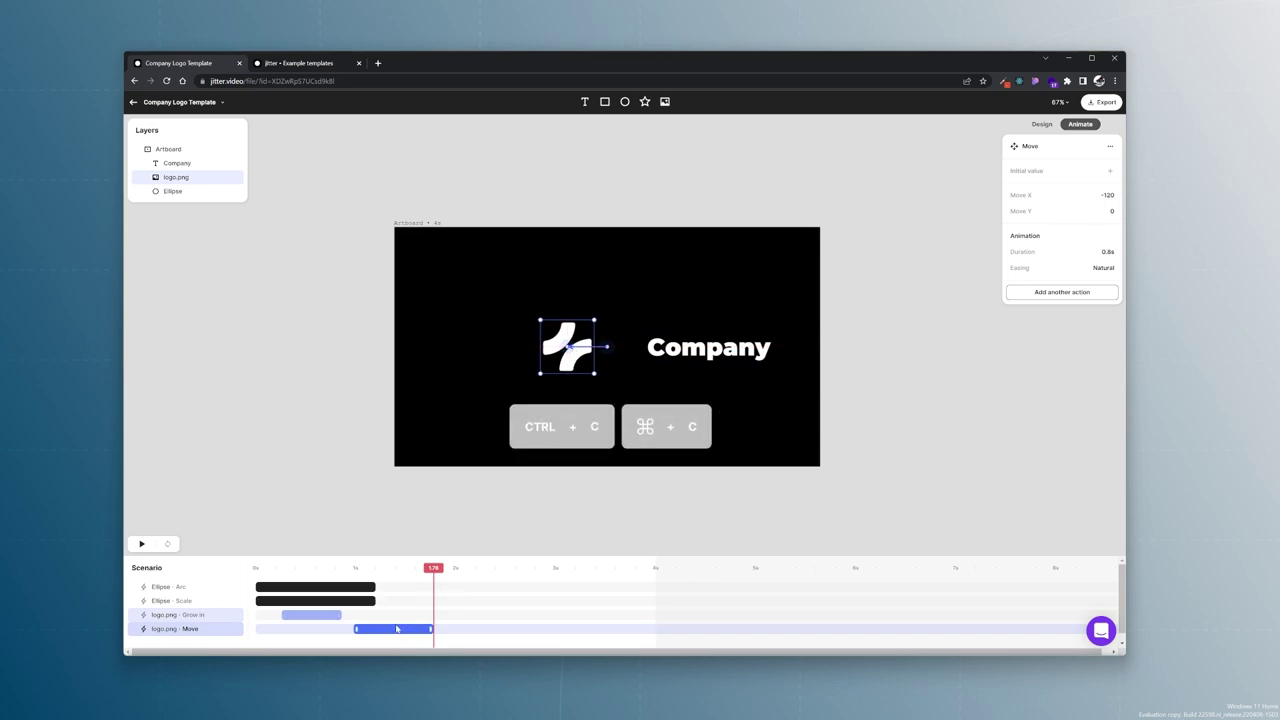
- Paste the Move onto the Company text and align its timing with the logo's move
key(ctrl+v)
click(710, 347)
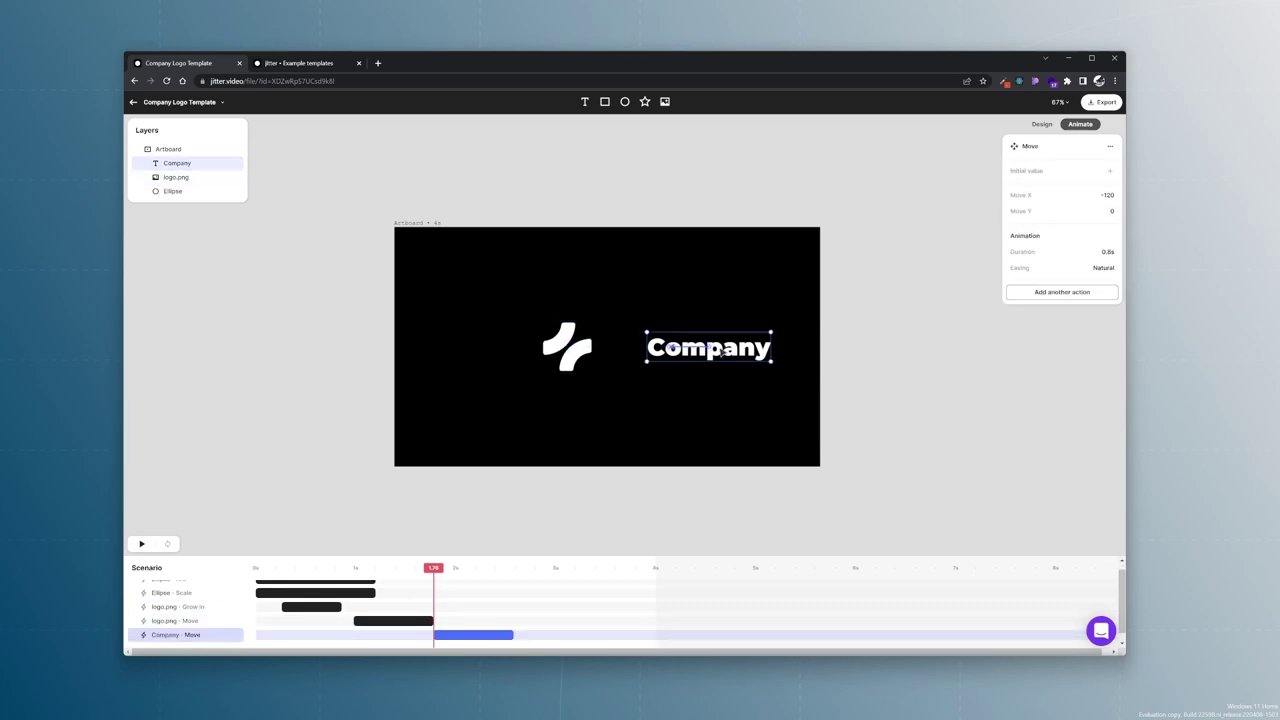
drag(462, 635, 383, 642)
mouse_move(432, 568)
mouse_down()
mouse_move(340, 568)
mouse_move(453, 569)
mouse_move(400, 569)
mouse_move(423, 570)
mouse_up()
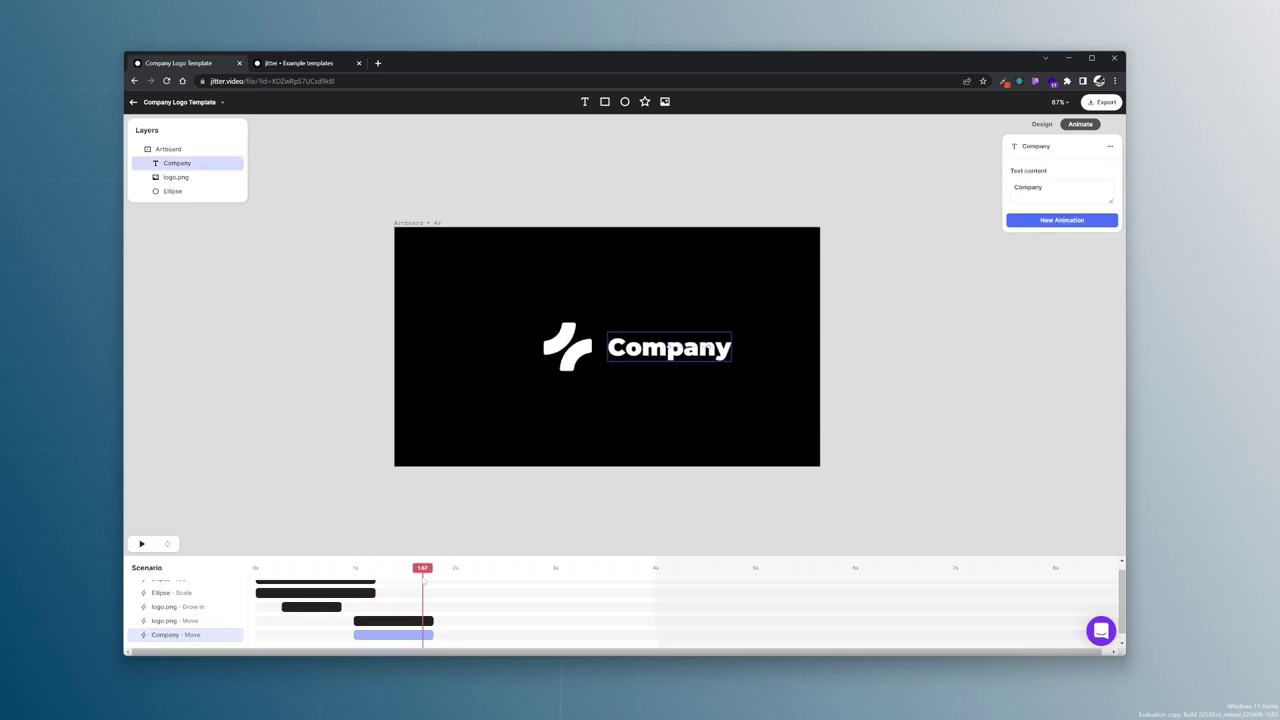
- Nudge the logo's end position left and shift Company's end position to -164 X
click(396, 621)
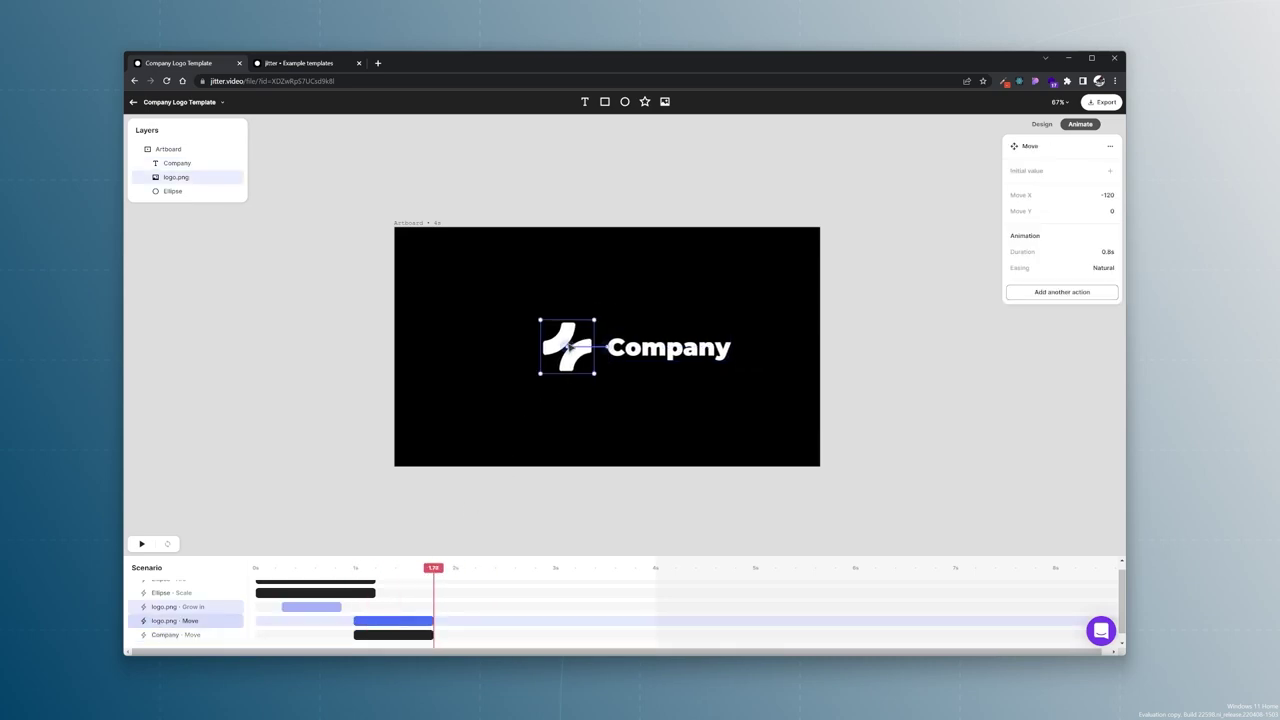
drag(571, 348, 556, 347)
click(639, 348)
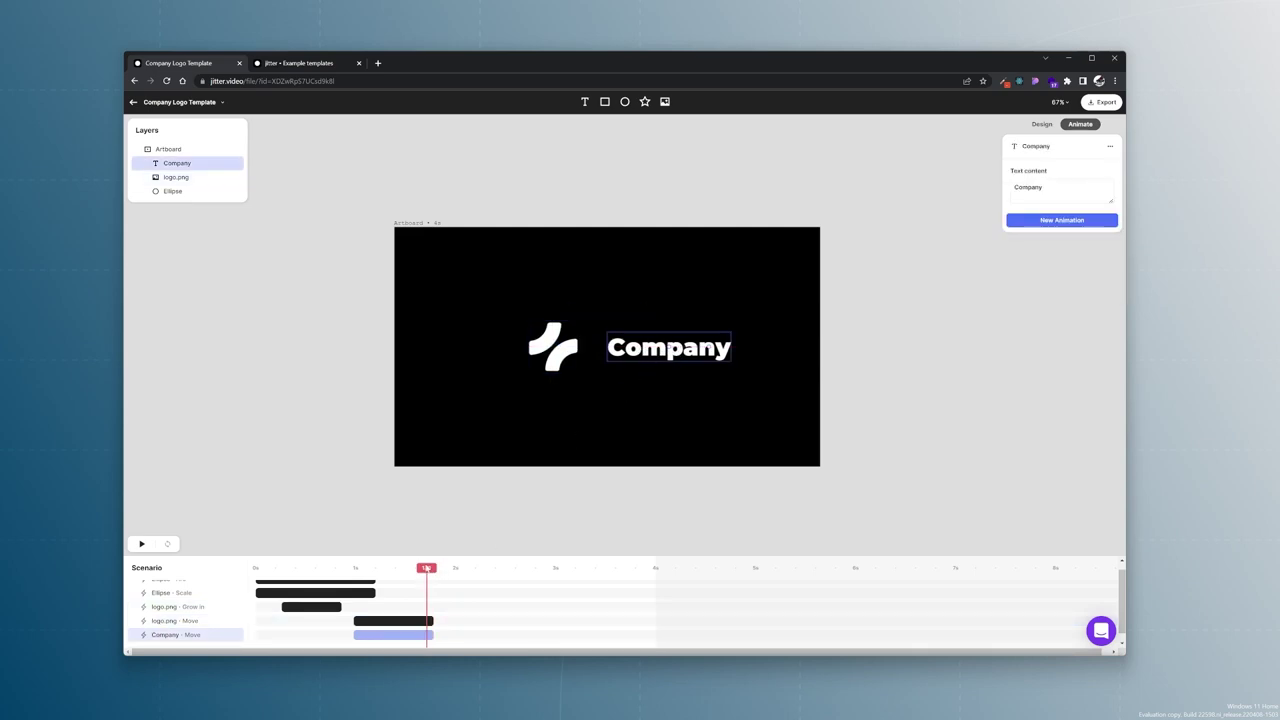
click(393, 637)
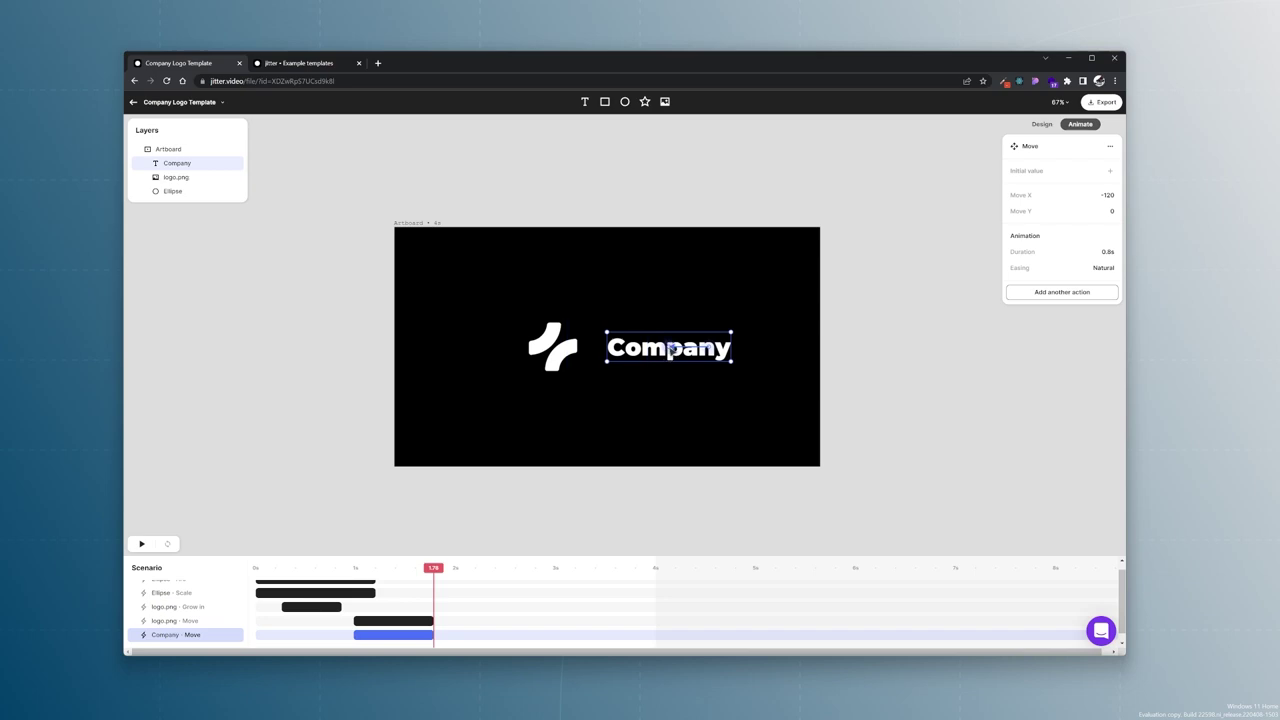
drag(672, 347, 658, 348)
drag(436, 567, 371, 567)
- Apply a leftward Slide in to the Company letters with 300ms duration and 50ms letter delay
click(189, 166)
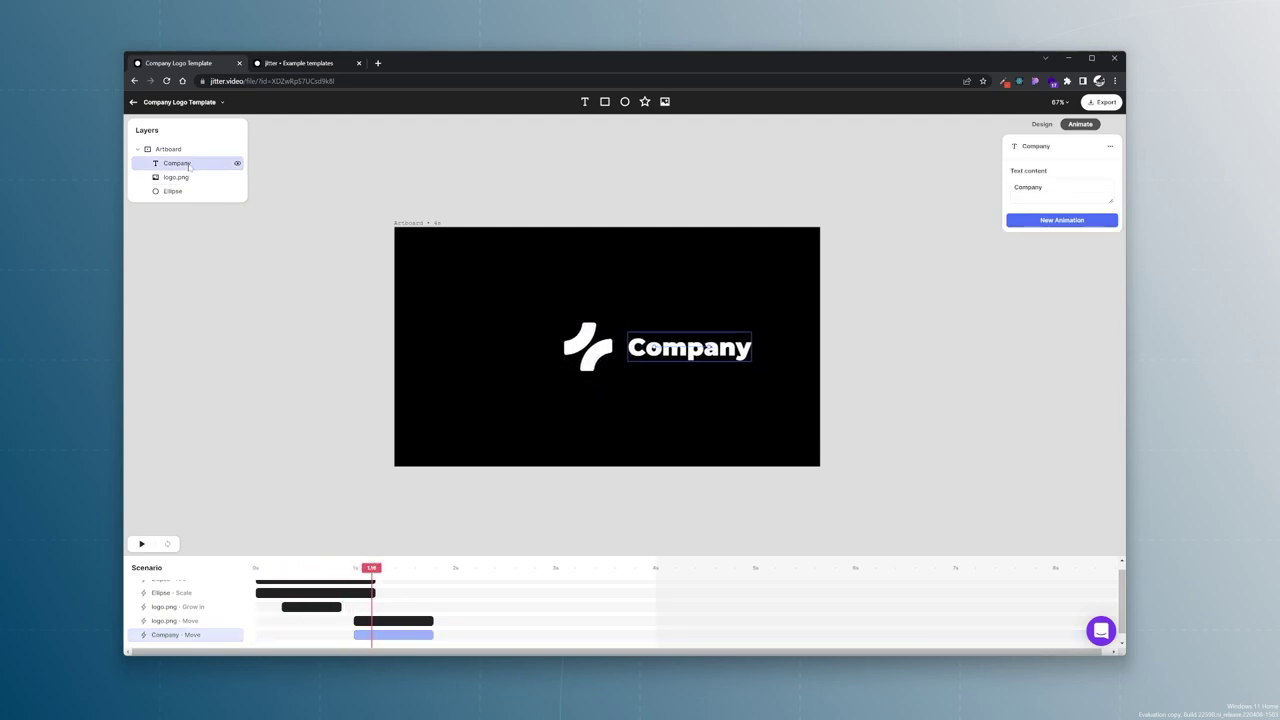
click(1058, 221)
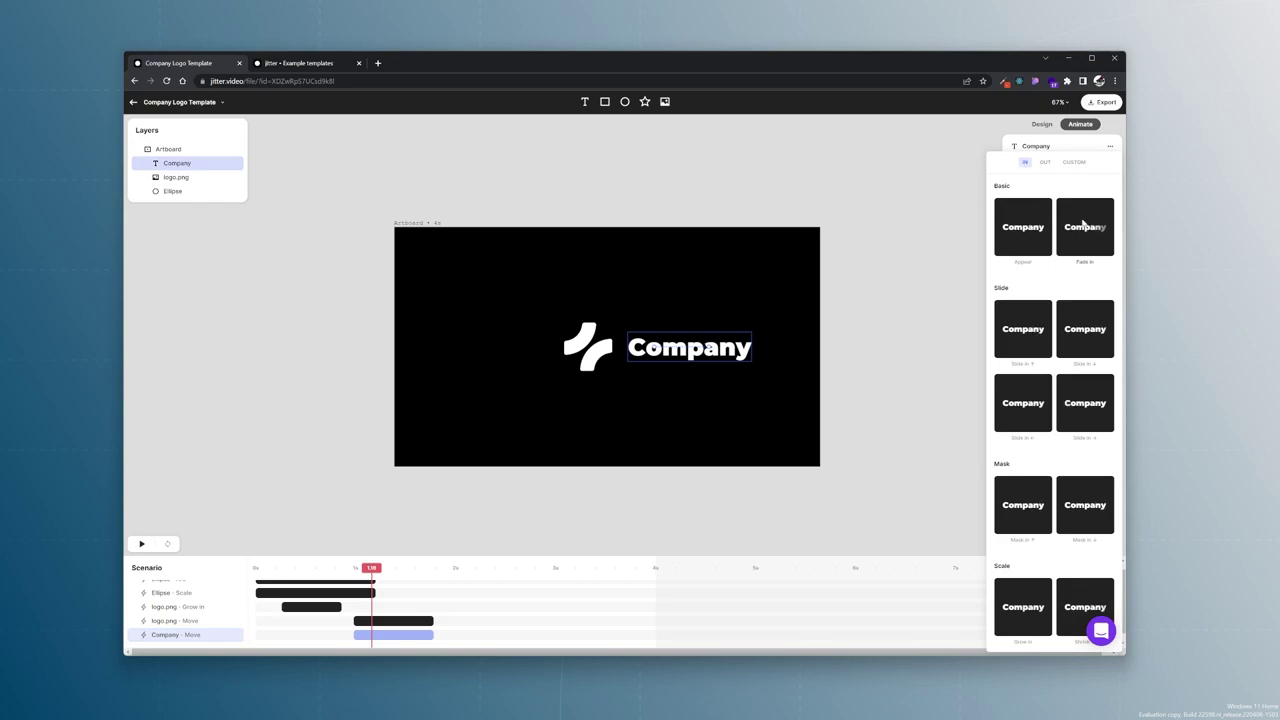
click(1026, 412)
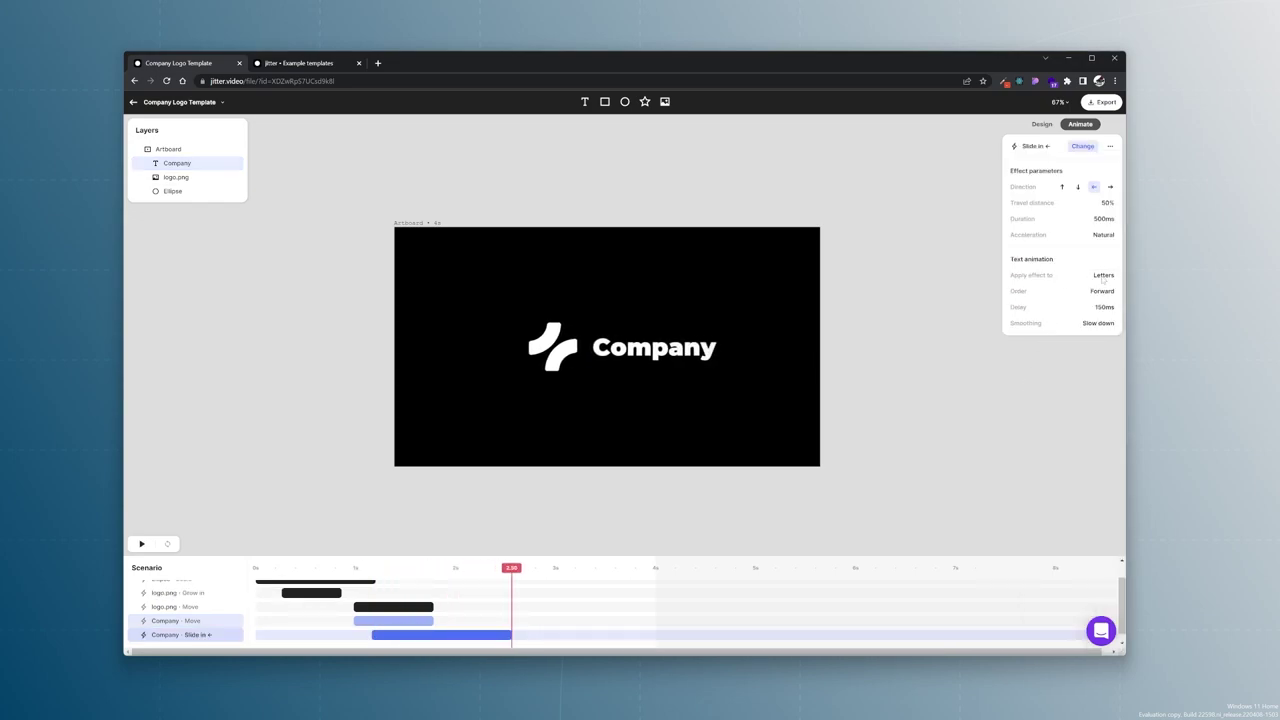
click(1106, 222)
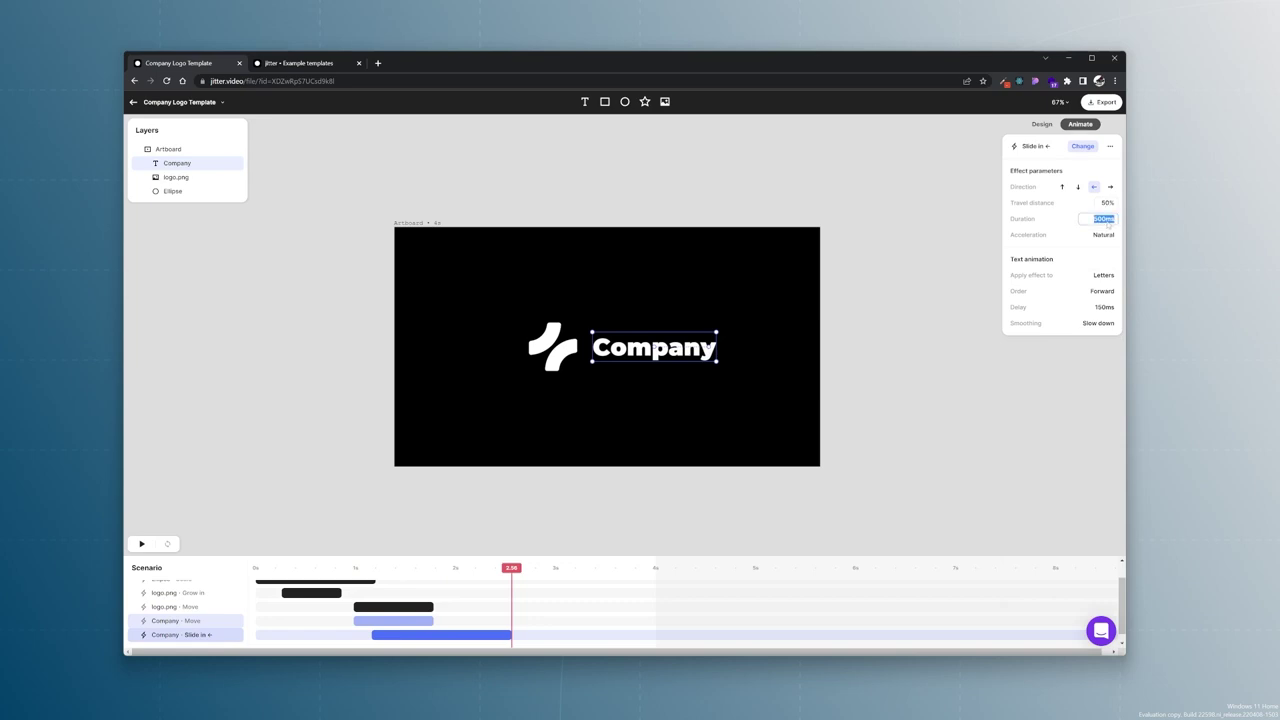
text(300)
key(Return)
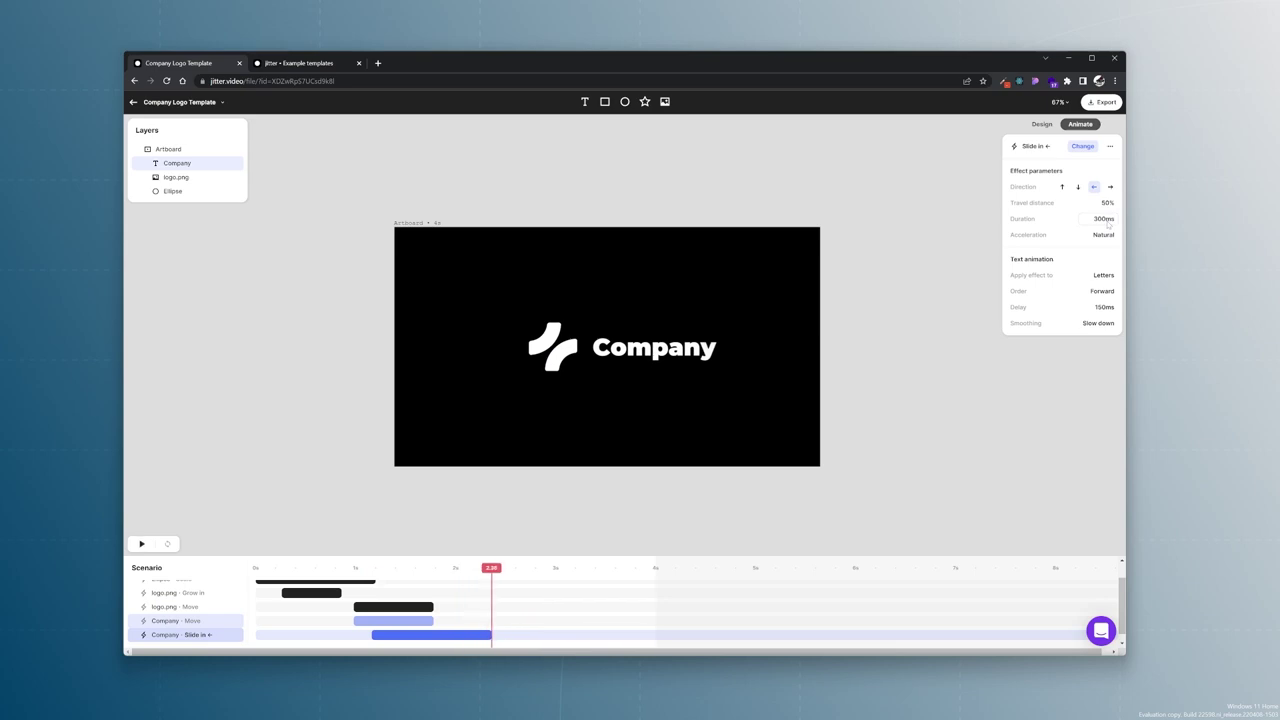
click(1105, 308)
text(50)
key(Return)
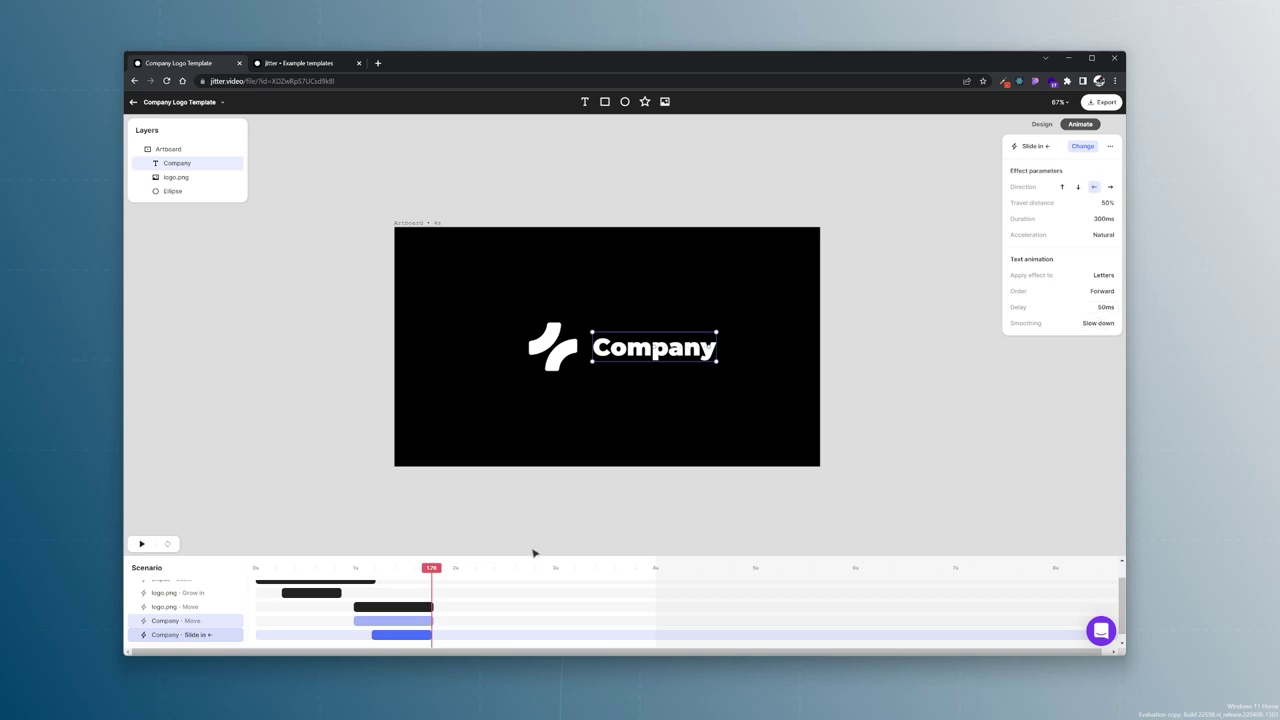
drag(431, 568, 238, 578)
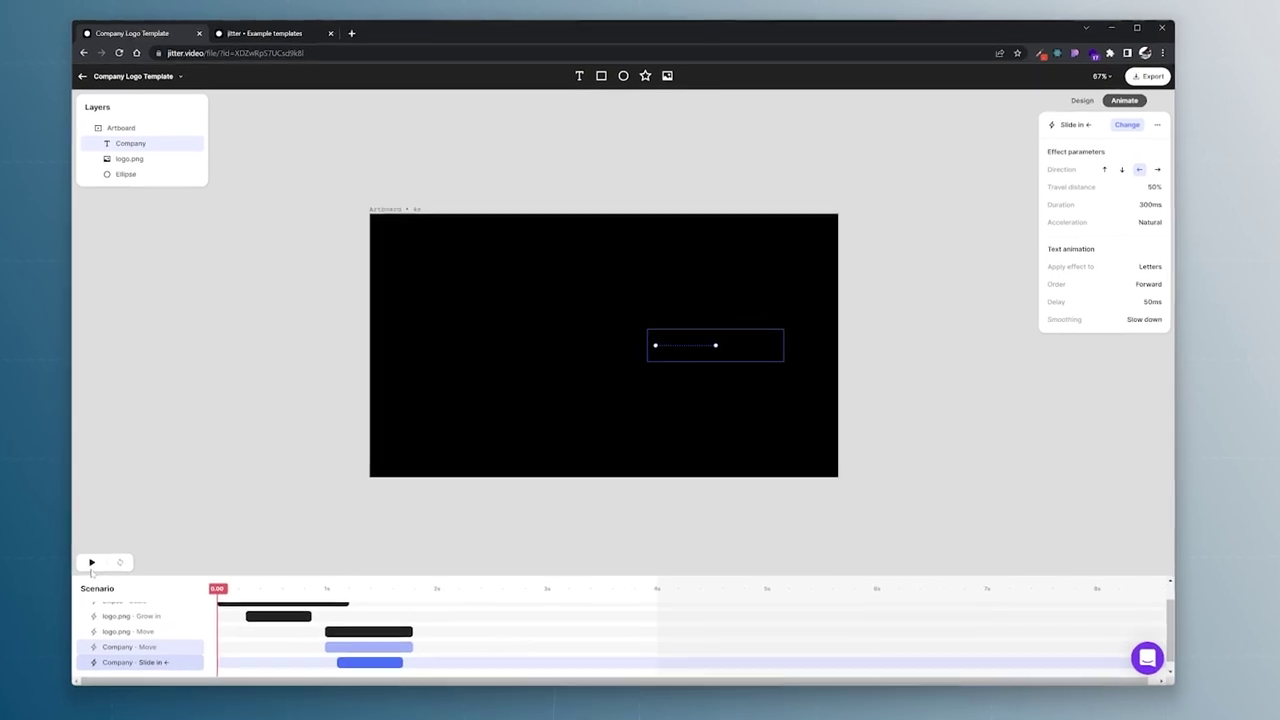
click(119, 552)
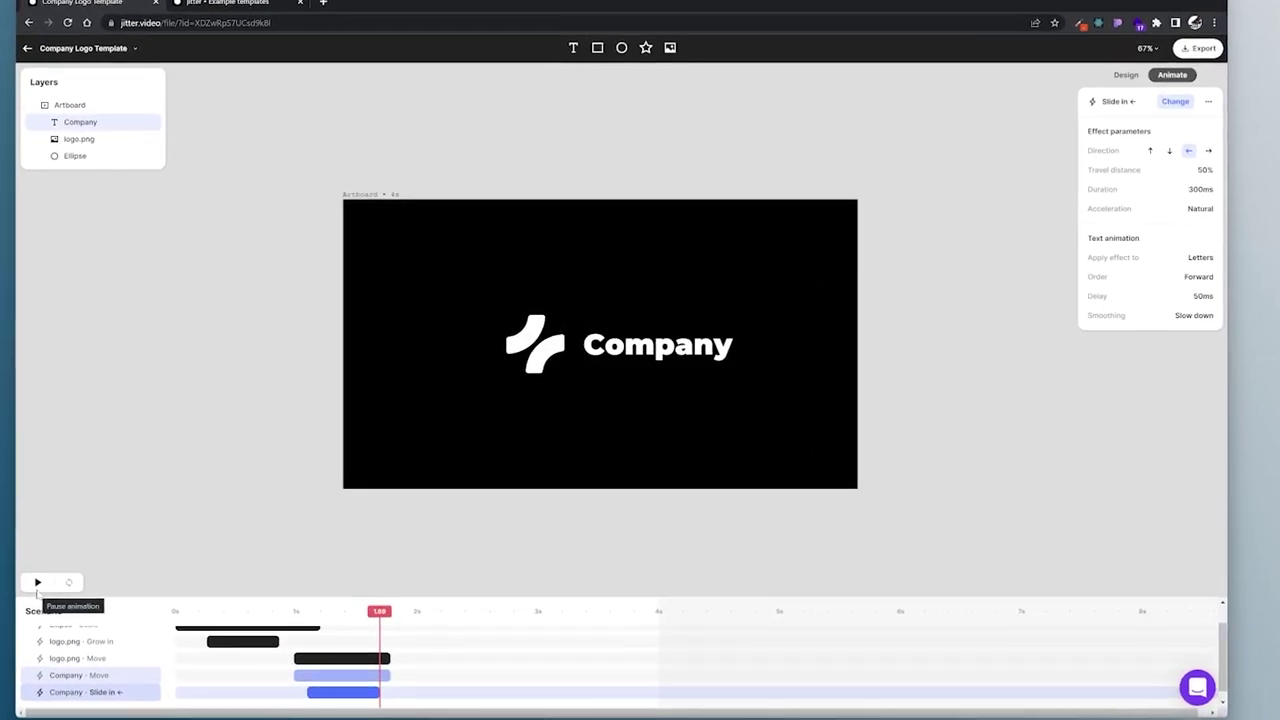